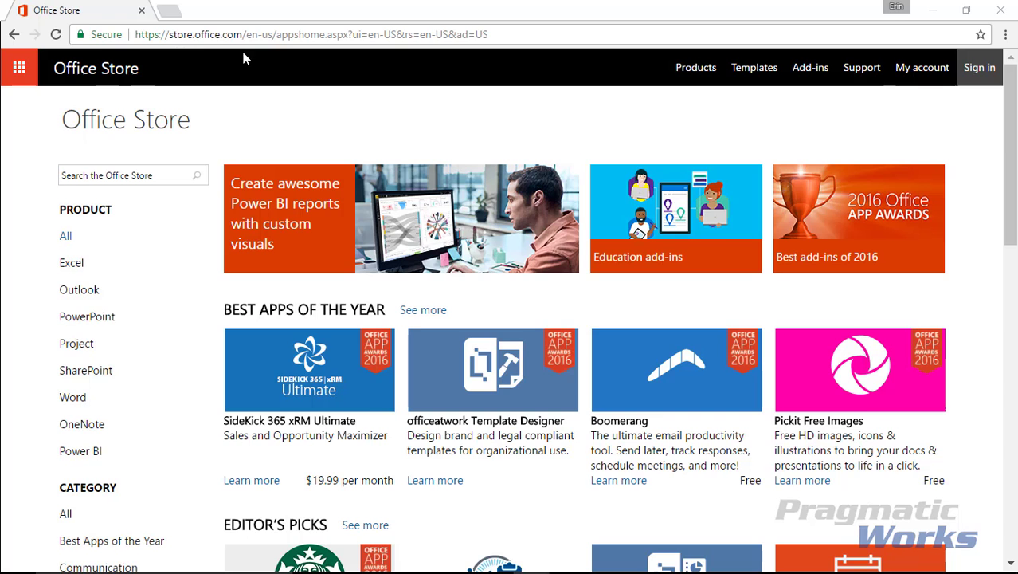
Filter the Office Store to Power BI visuals and go to page two (results 25–34).
{"action": "left_click", "coordinate": [86, 459]}
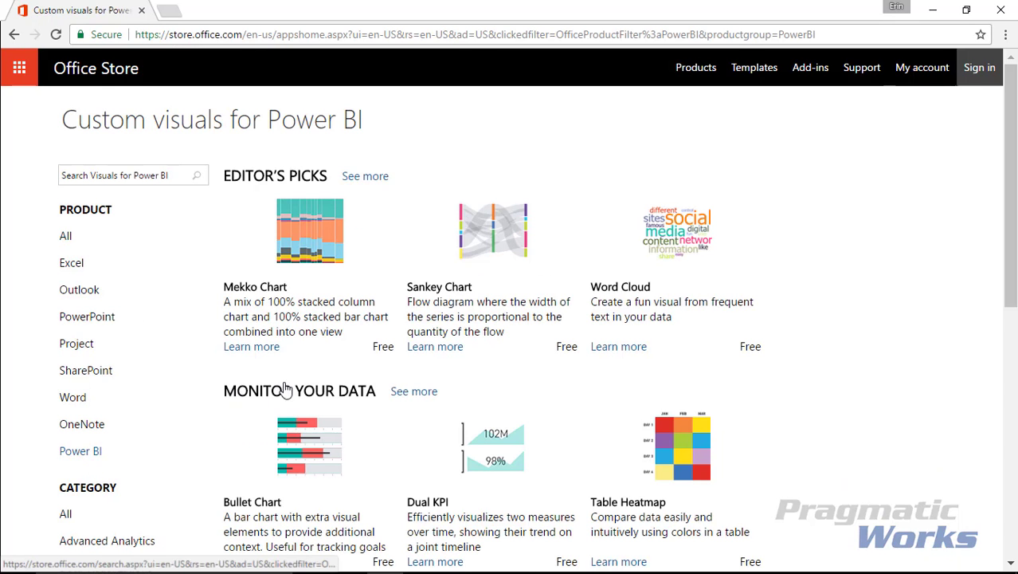
{"action": "scroll", "coordinate": [528, 299], "scroll_direction": "down", "scroll_amount": 2}
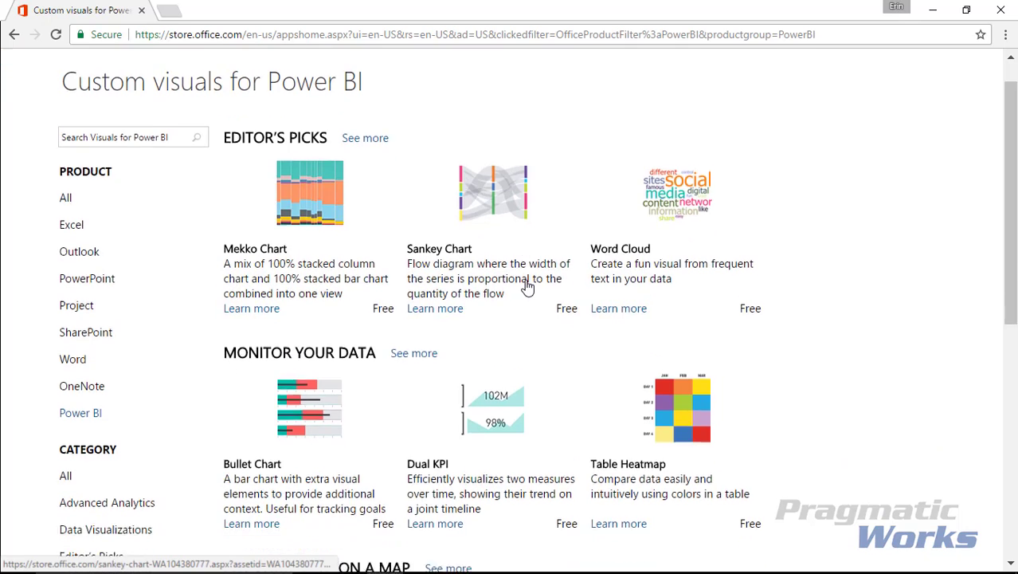
{"action": "scroll", "coordinate": [527, 287], "scroll_direction": "down", "scroll_amount": 5}
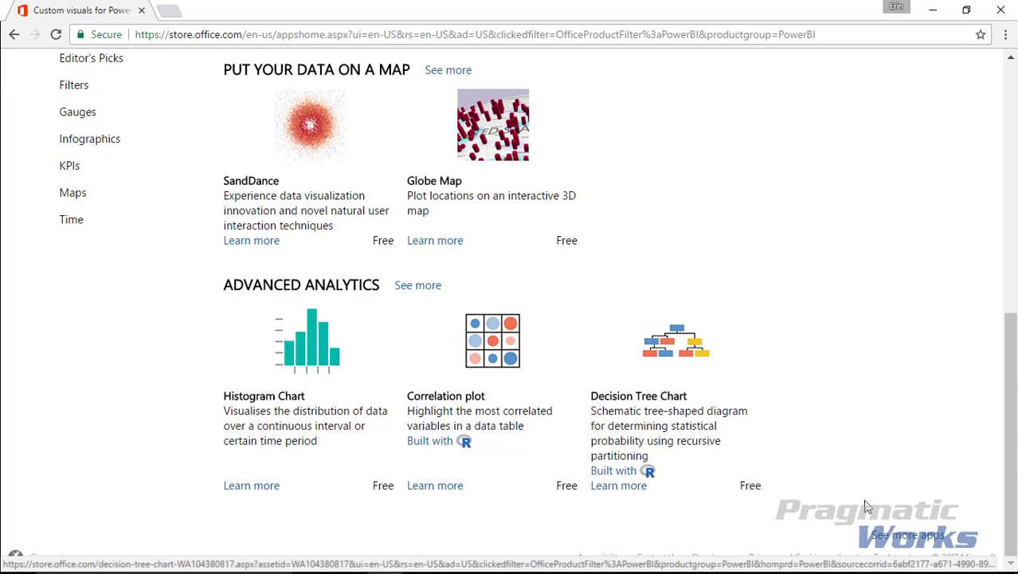
{"action": "left_click", "coordinate": [912, 540]}
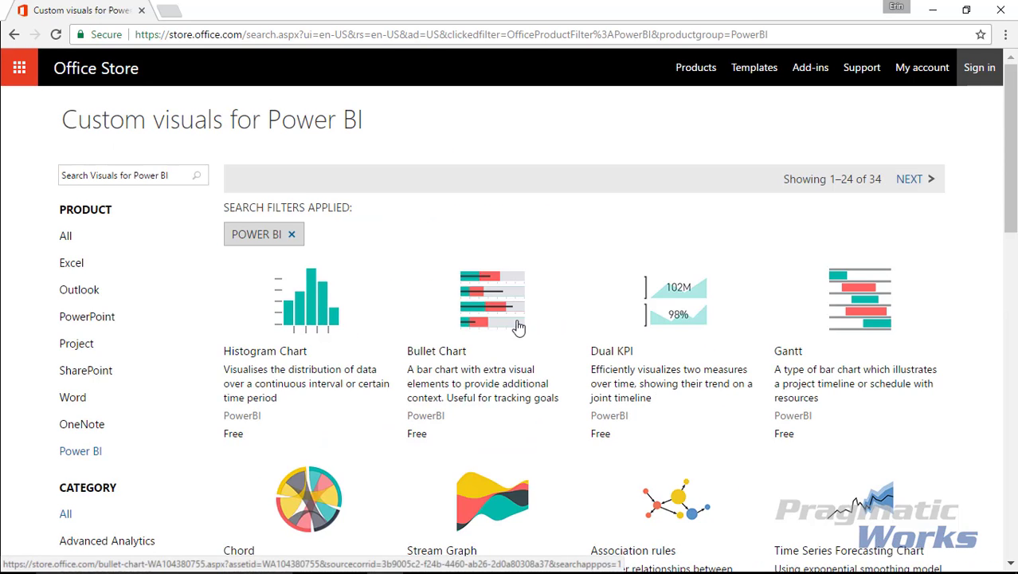
{"action": "scroll", "coordinate": [857, 229], "scroll_direction": "down", "scroll_amount": 1}
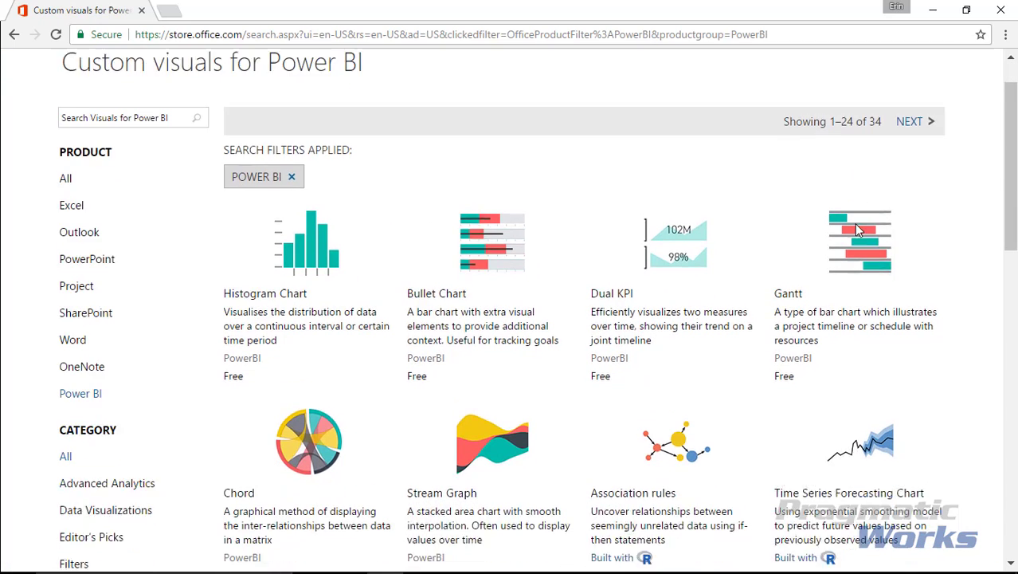
{"action": "scroll", "coordinate": [857, 229], "scroll_direction": "down", "scroll_amount": 2}
{"action": "scroll", "coordinate": [856, 227], "scroll_direction": "up", "scroll_amount": 3}
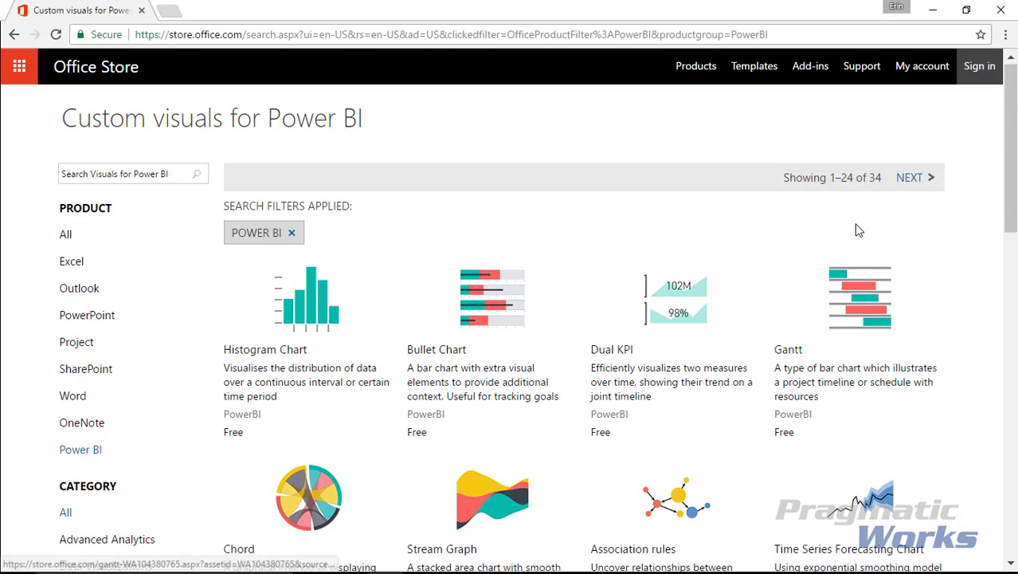
{"action": "left_click", "coordinate": [921, 180]}
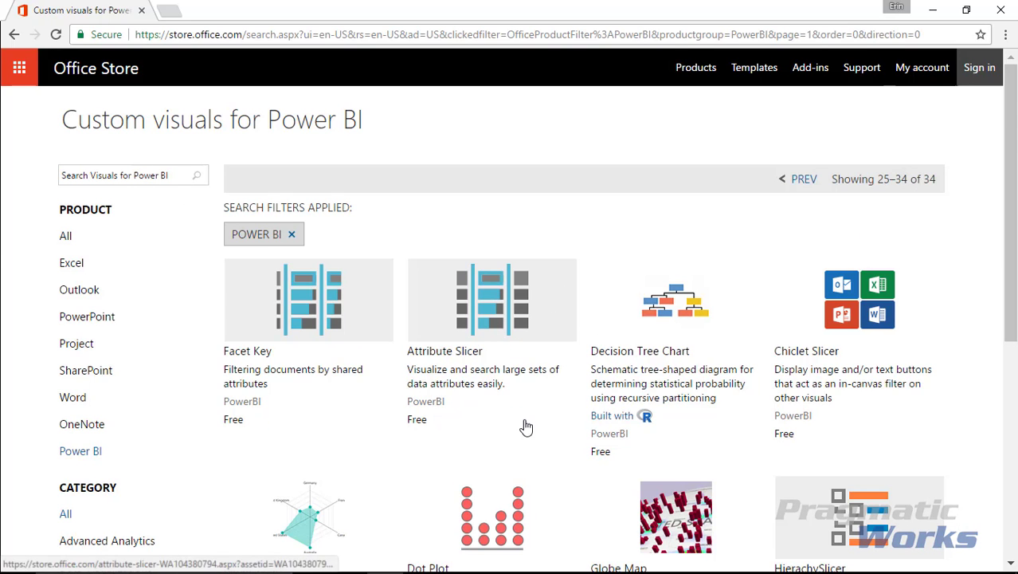
Open the Attribute Slicer listing and add it to download the visual.
{"action": "left_click", "coordinate": [486, 334]}
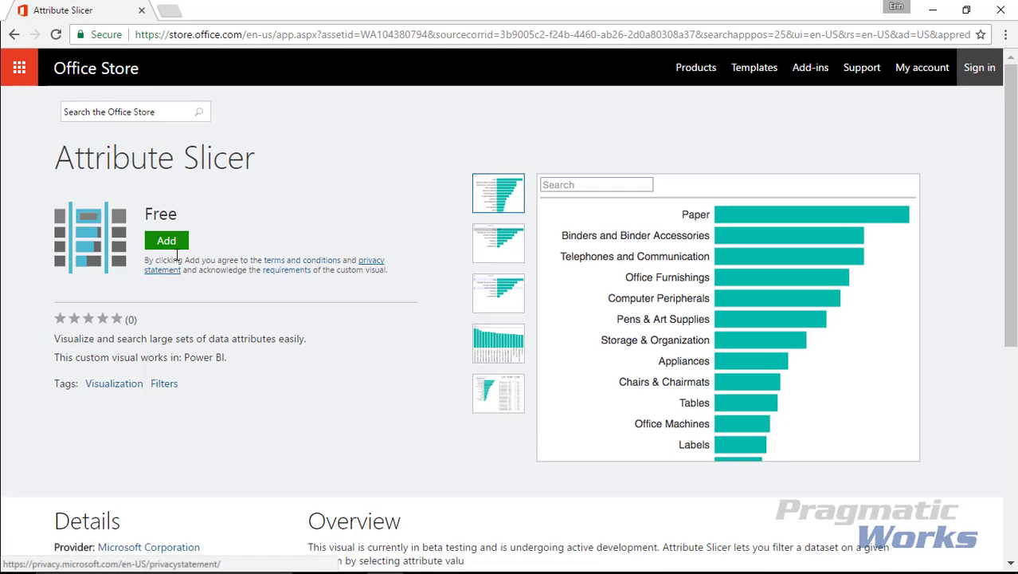
{"action": "left_click", "coordinate": [178, 246]}
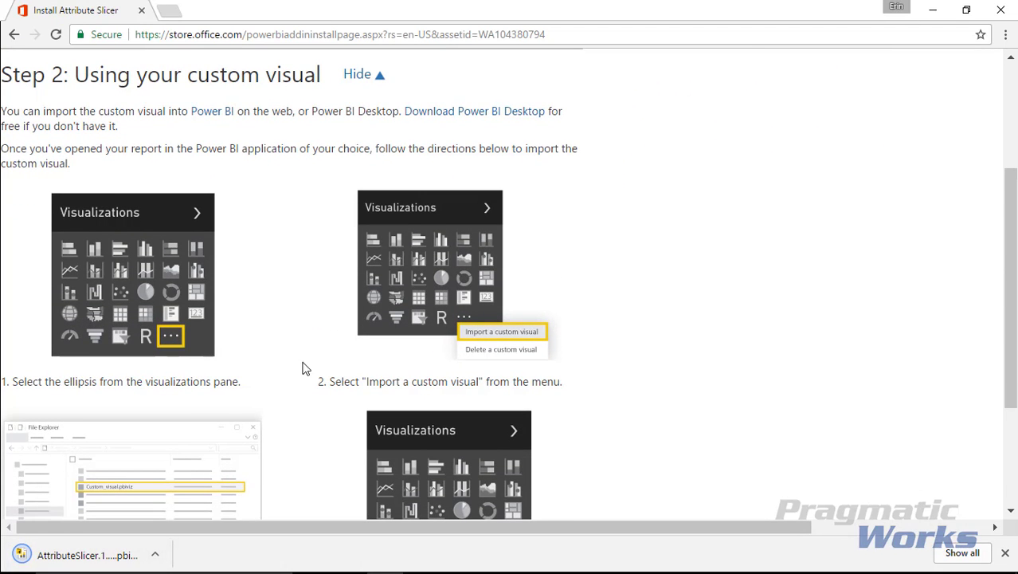
{"action": "scroll", "coordinate": [305, 365], "scroll_direction": "down", "scroll_amount": 1}
{"action": "scroll", "coordinate": [309, 368], "scroll_direction": "down", "scroll_amount": 1}
{"action": "scroll", "coordinate": [309, 368], "scroll_direction": "up", "scroll_amount": 2}
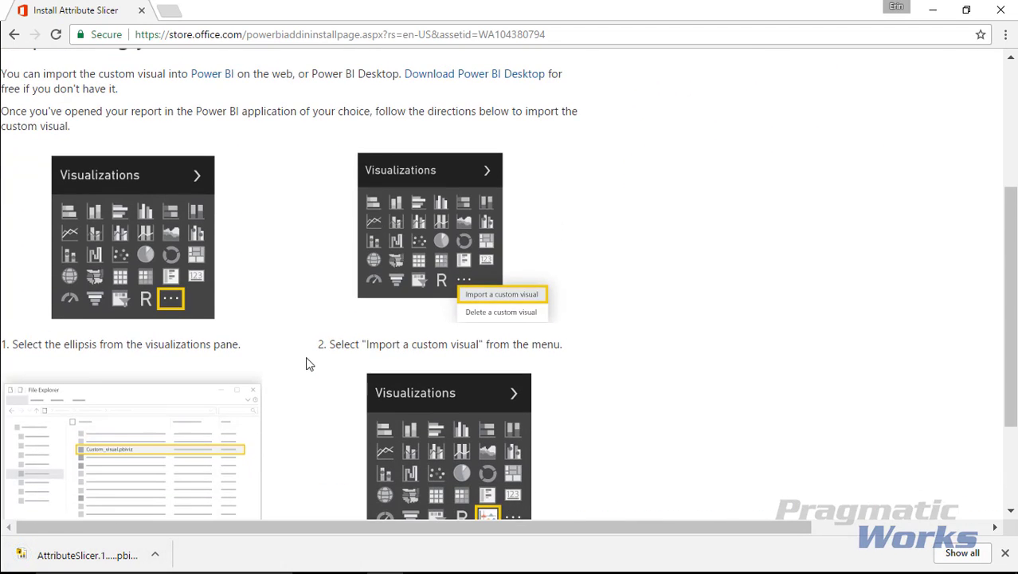
{"action": "scroll", "coordinate": [297, 300], "scroll_direction": "up", "scroll_amount": 3}
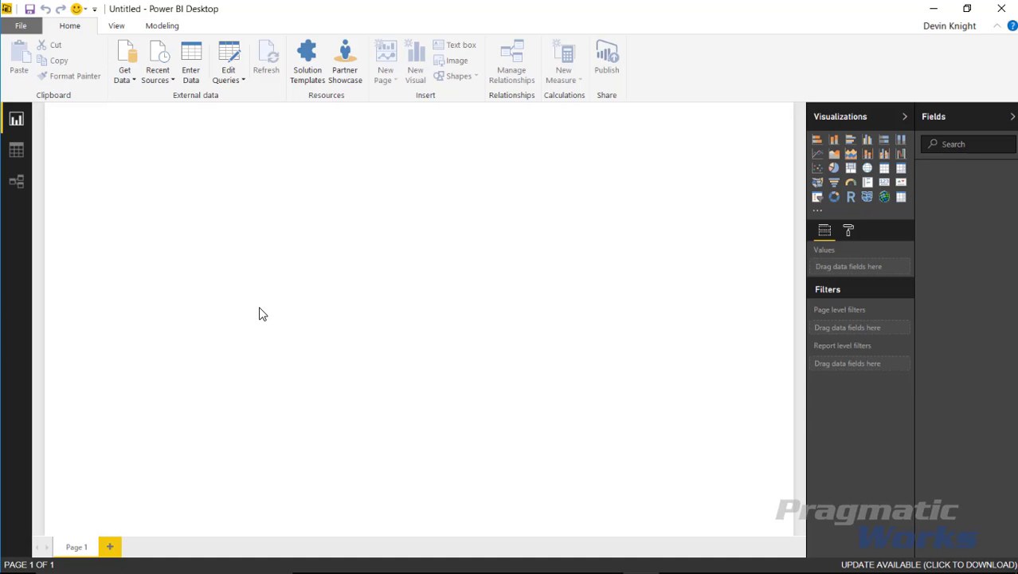
Pick Word Frequency.xlsx from the Power BI Custom Visuals Data folder as an Excel source.
{"action": "left_click", "coordinate": [125, 76]}
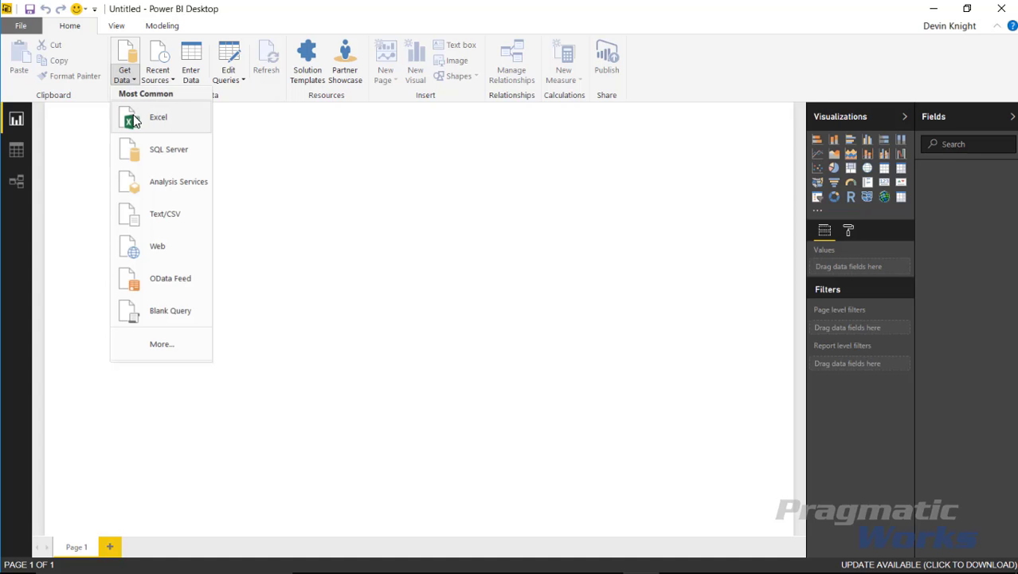
{"action": "left_click", "coordinate": [159, 126]}
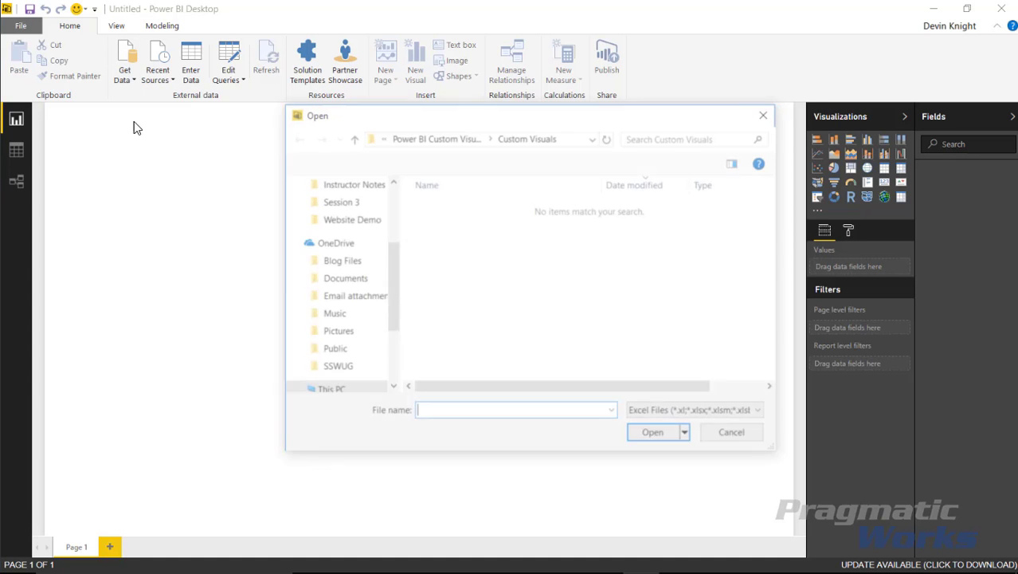
{"action": "left_click", "coordinate": [433, 137]}
{"action": "double_click", "coordinate": [446, 224]}
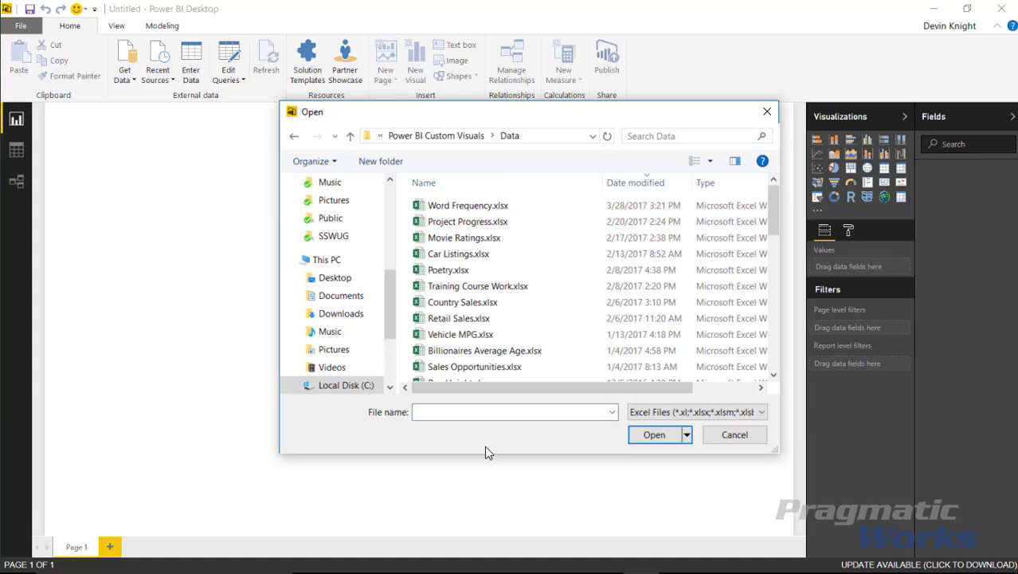
{"action": "left_click", "coordinate": [461, 210]}
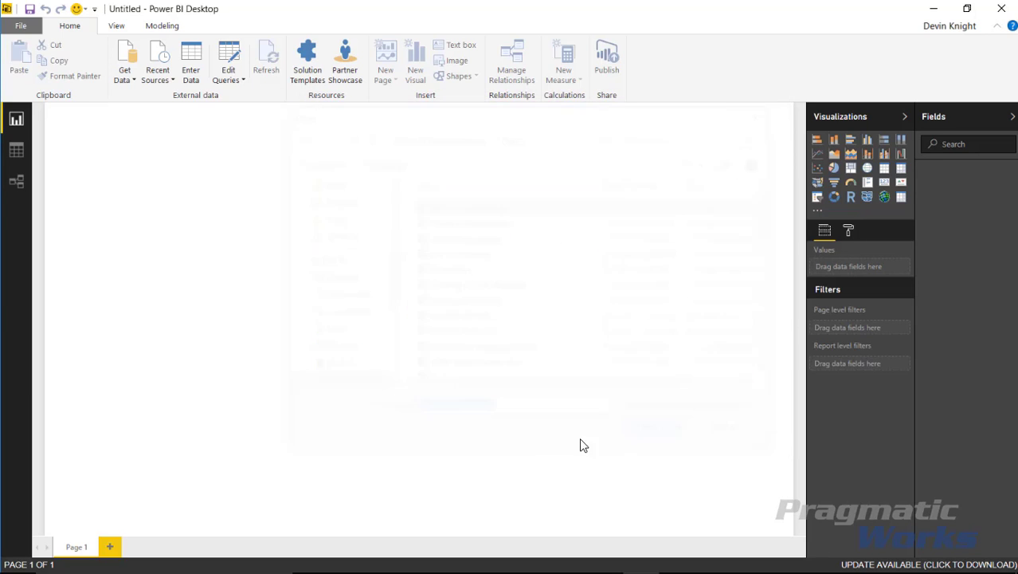
Open the workbook, select the Words table in the Navigator and load it.
{"action": "left_click", "coordinate": [658, 437]}
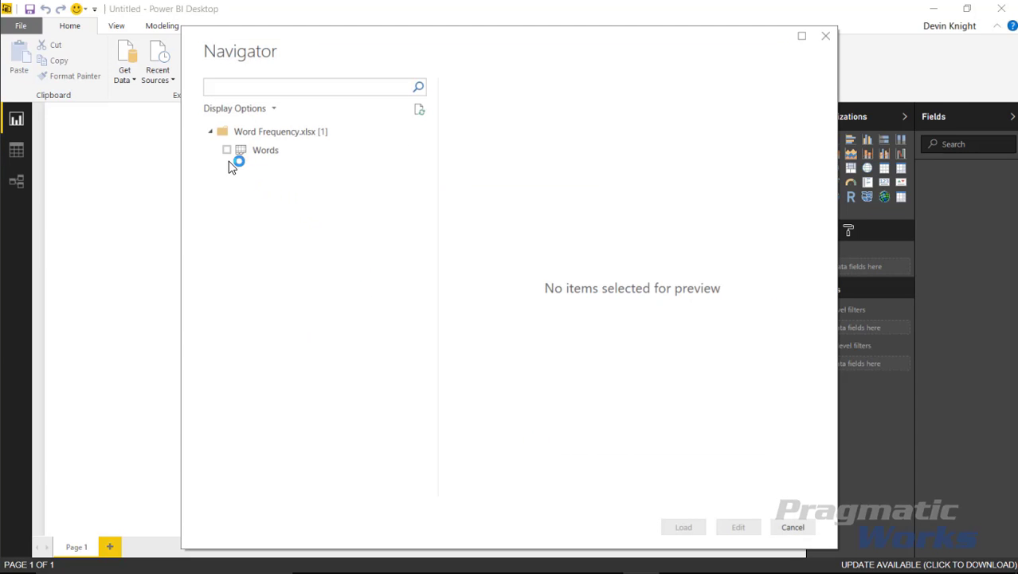
{"action": "left_click", "coordinate": [226, 151]}
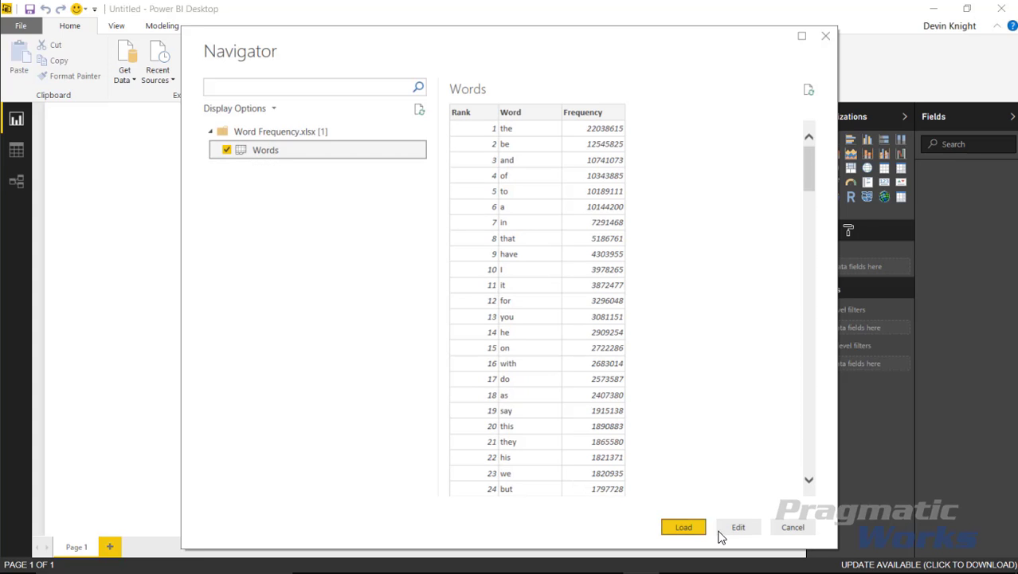
{"action": "left_click", "coordinate": [683, 526]}
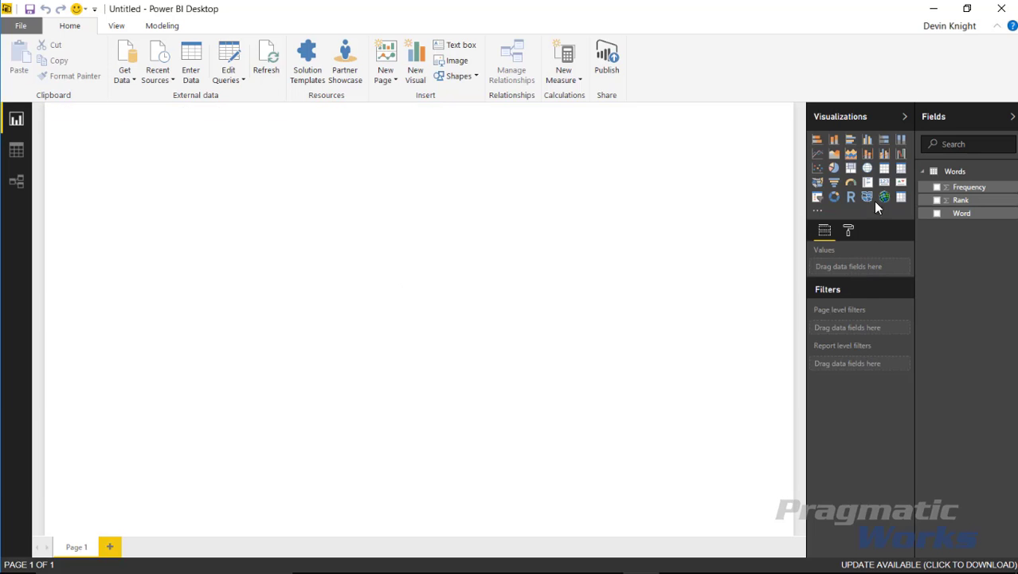
Add an enlarged table with Rank (Don't summarize), Word and Frequency columns.
{"action": "left_click", "coordinate": [885, 168]}
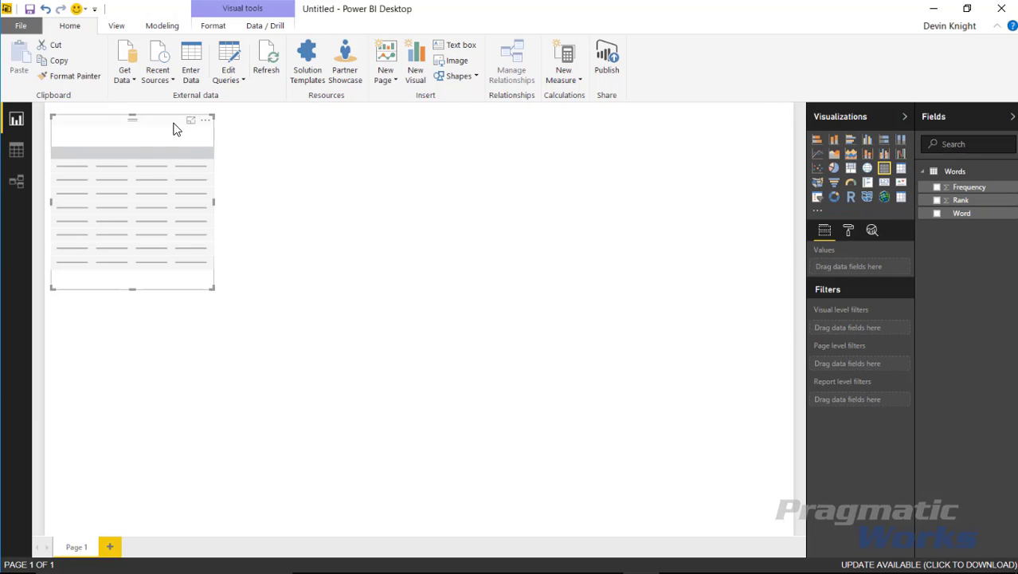
{"action": "left_click_drag", "start_coordinate": [173, 128], "coordinate": [753, 183]}
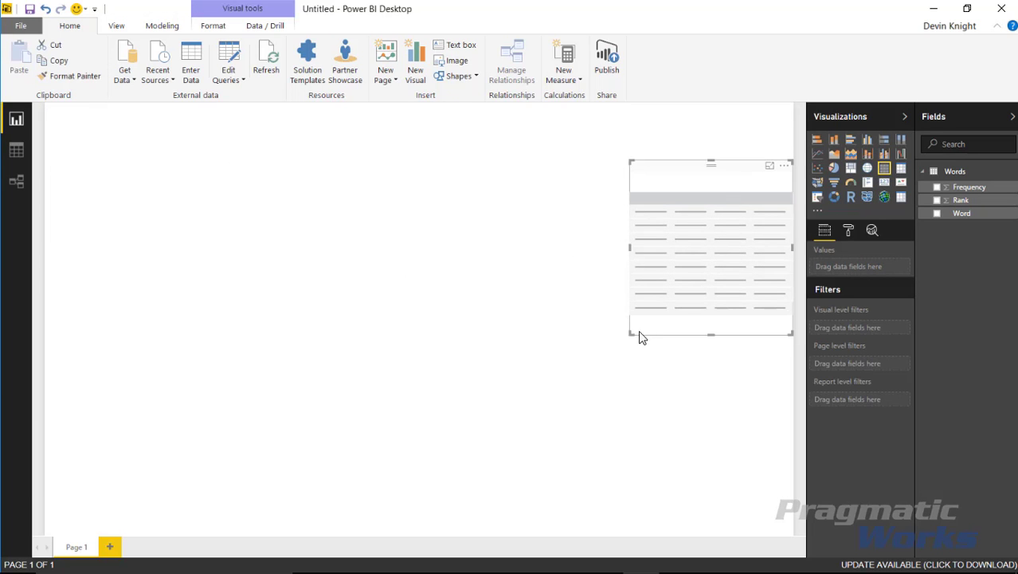
{"action": "left_click_drag", "start_coordinate": [632, 335], "coordinate": [493, 442]}
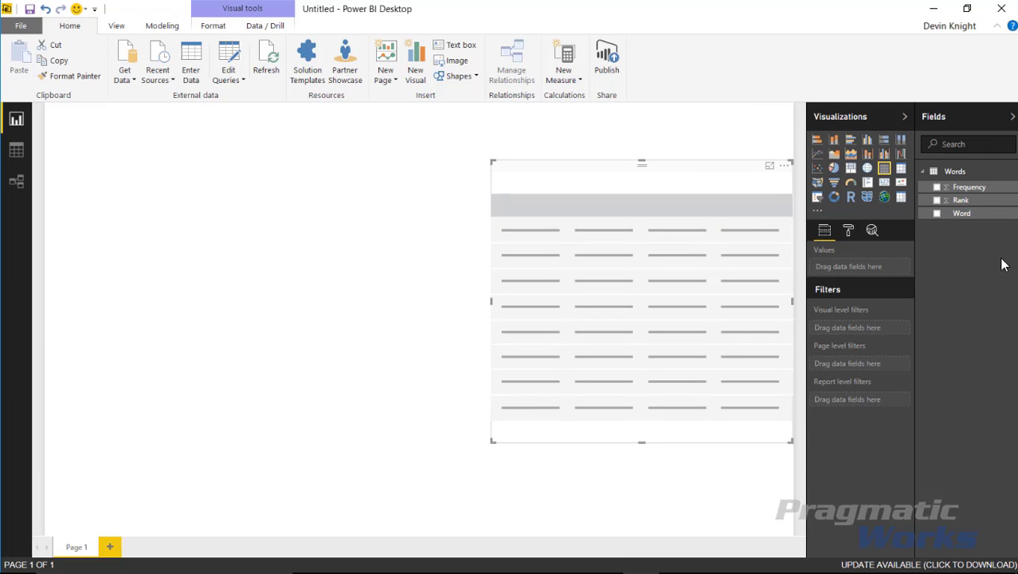
{"action": "left_click", "coordinate": [938, 200]}
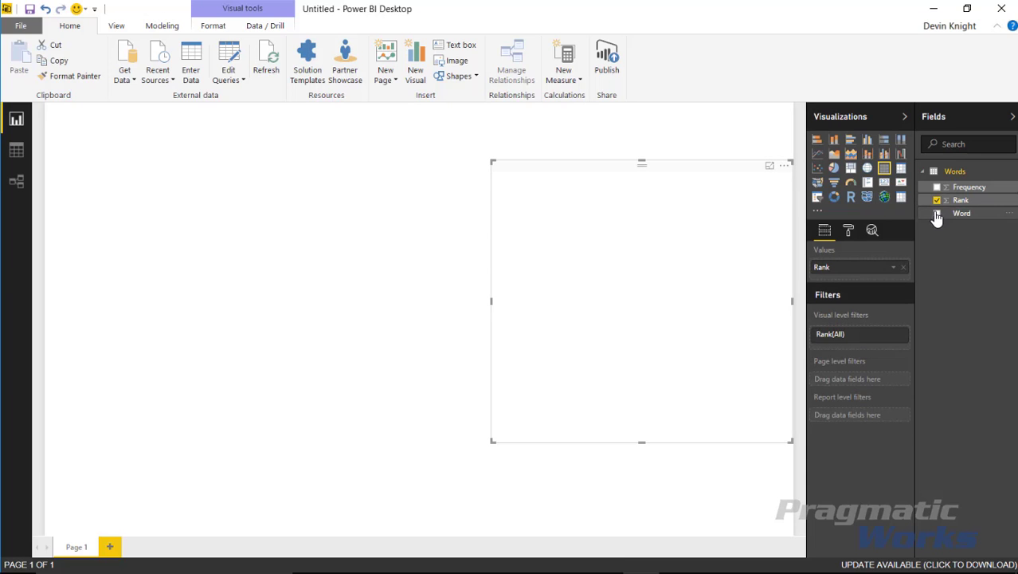
{"action": "left_click", "coordinate": [893, 269]}
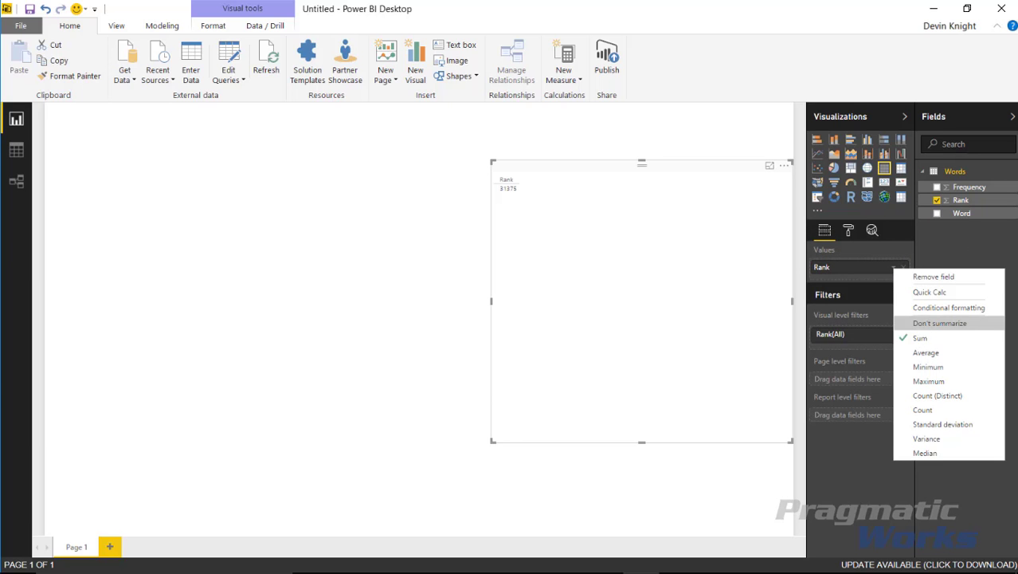
{"action": "left_click", "coordinate": [939, 322]}
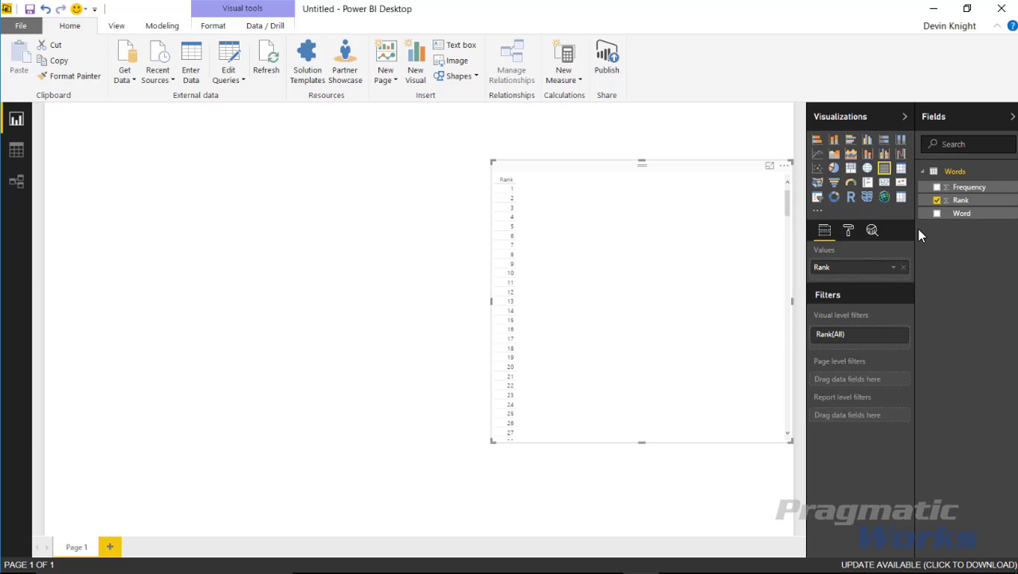
{"action": "left_click", "coordinate": [937, 213]}
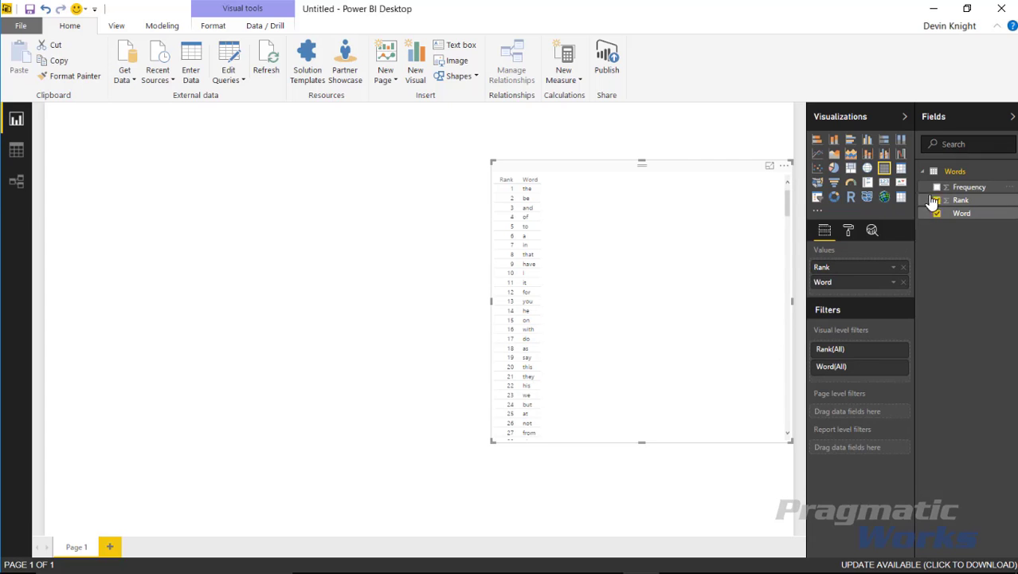
{"action": "left_click", "coordinate": [937, 187]}
Set the table's text size to 15 and stretch it into a tall right-hand column.
{"action": "left_click", "coordinate": [848, 231]}
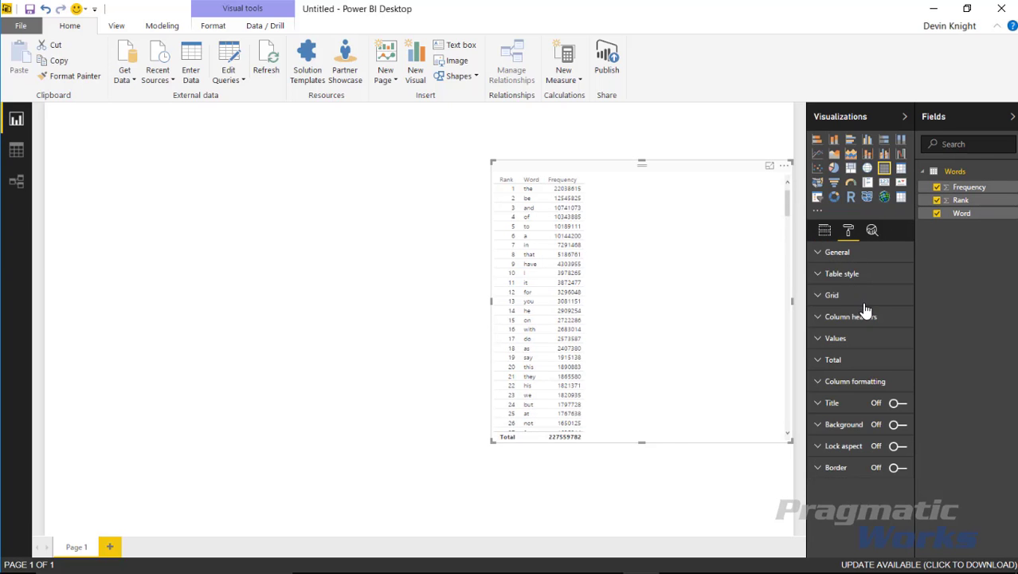
{"action": "left_click", "coordinate": [827, 338]}
{"action": "left_click", "coordinate": [829, 252]}
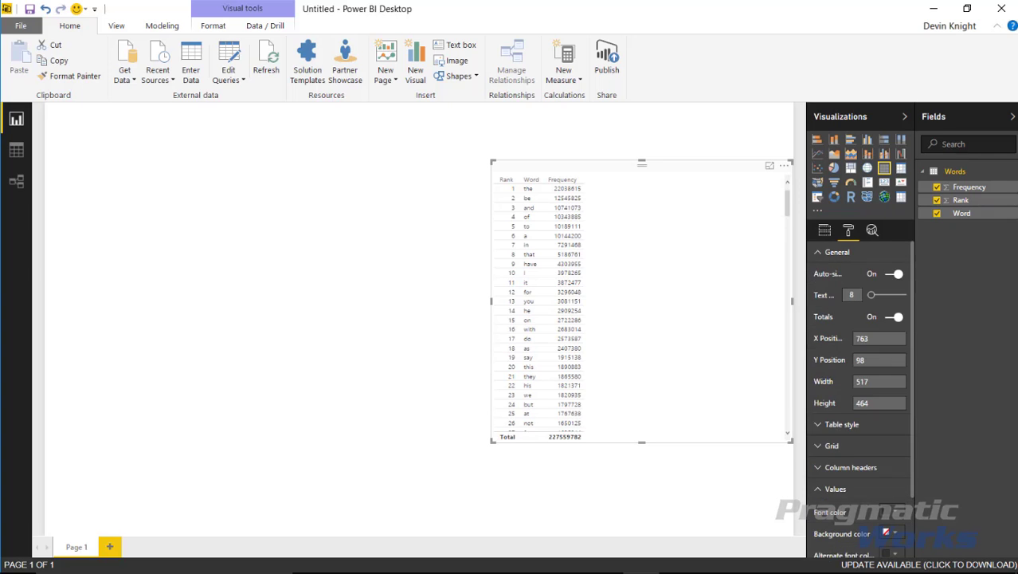
{"action": "left_click", "coordinate": [879, 296]}
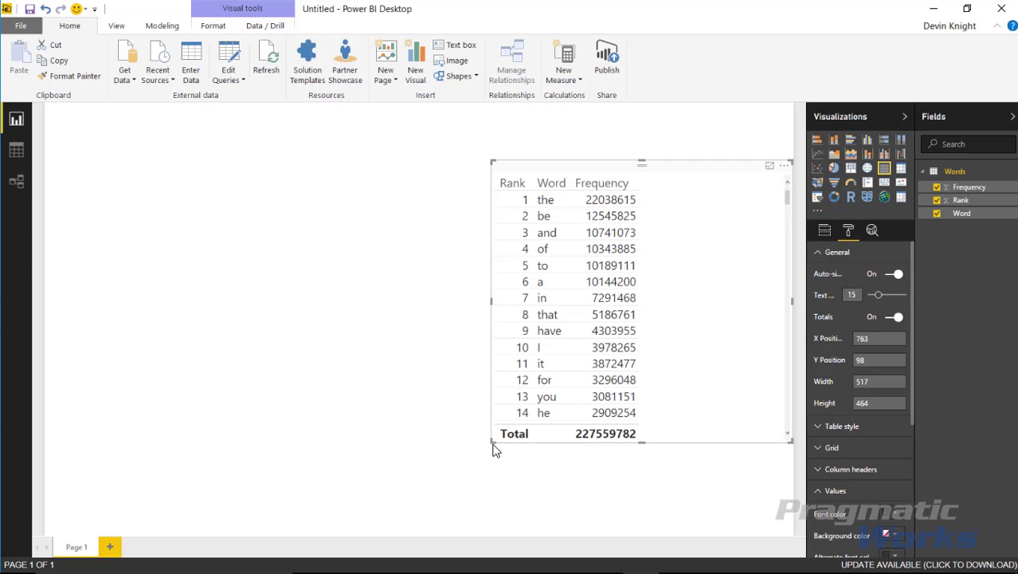
{"action": "left_click_drag", "start_coordinate": [493, 444], "coordinate": [473, 529]}
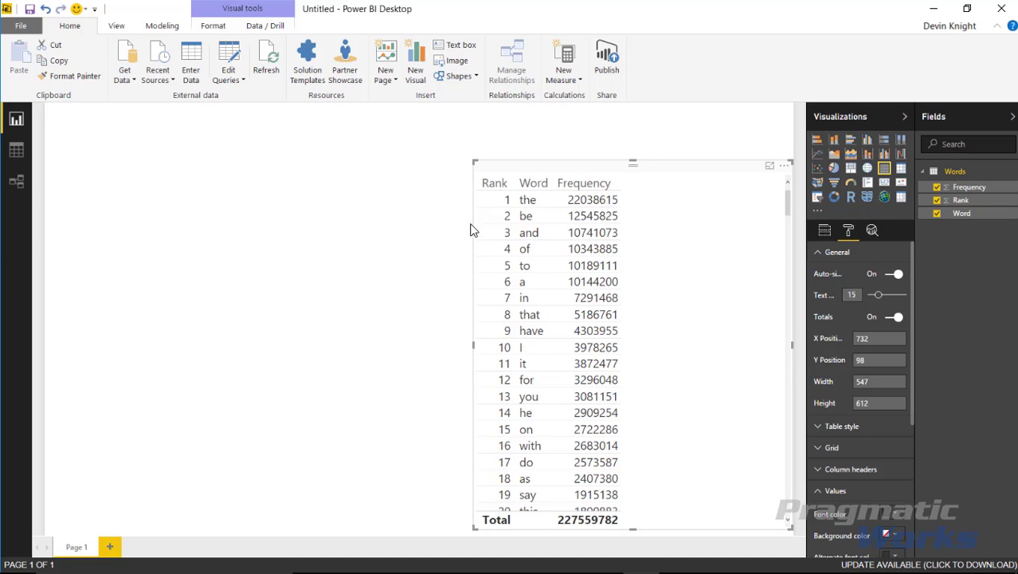
{"action": "left_click_drag", "start_coordinate": [473, 161], "coordinate": [589, 111]}
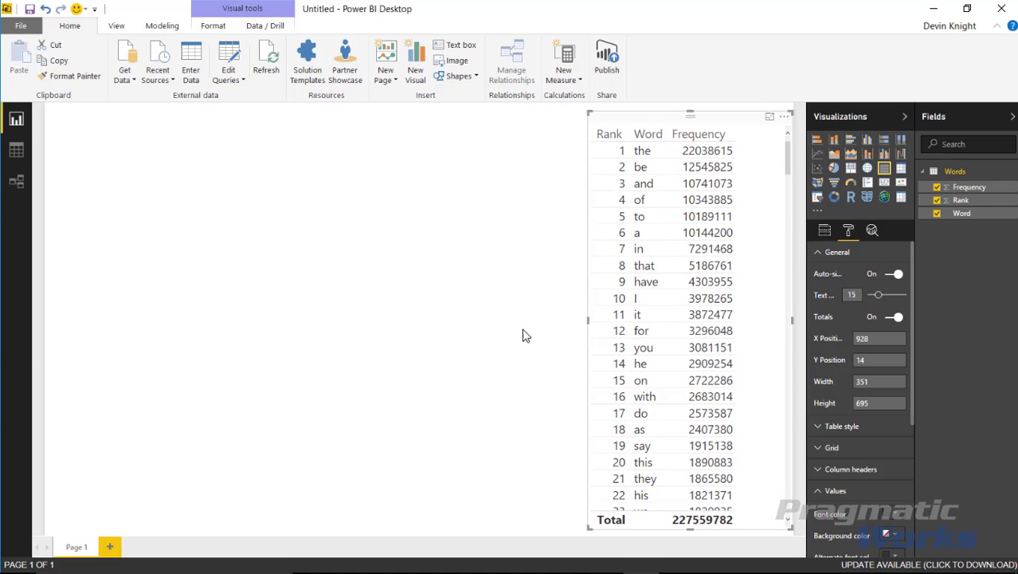
Import AttributeSlicer.0.11.6.pbiviz from the Custom Visuals folder and confirm the success message.
{"action": "left_click", "coordinate": [818, 213]}
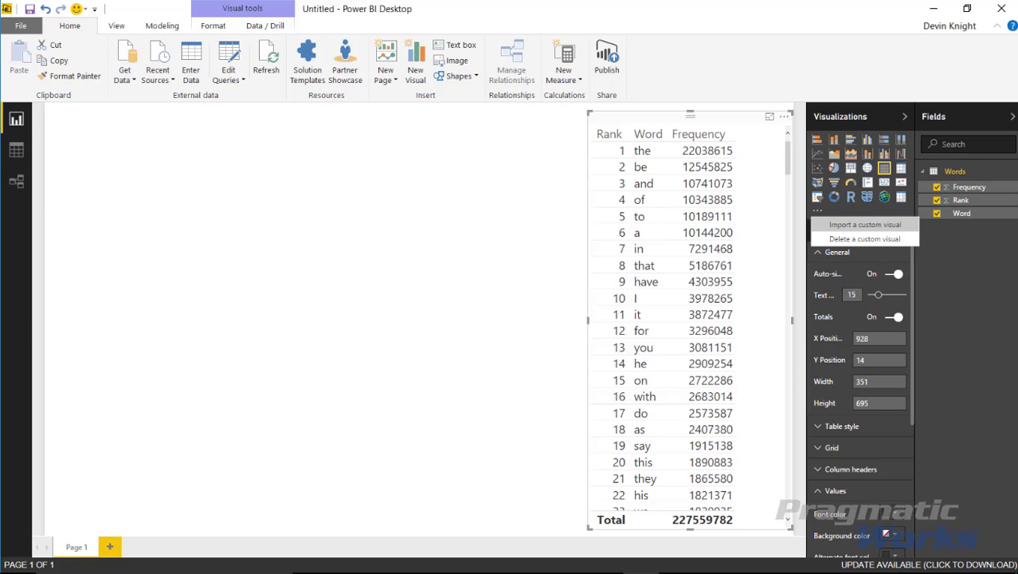
{"action": "left_click", "coordinate": [841, 226]}
{"action": "left_click", "coordinate": [589, 351]}
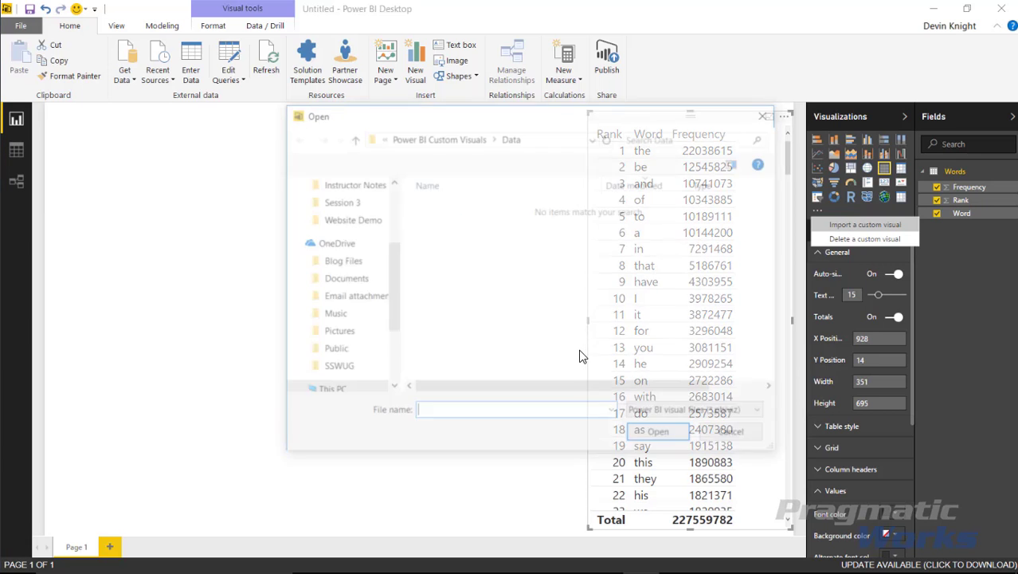
{"action": "left_click", "coordinate": [416, 135]}
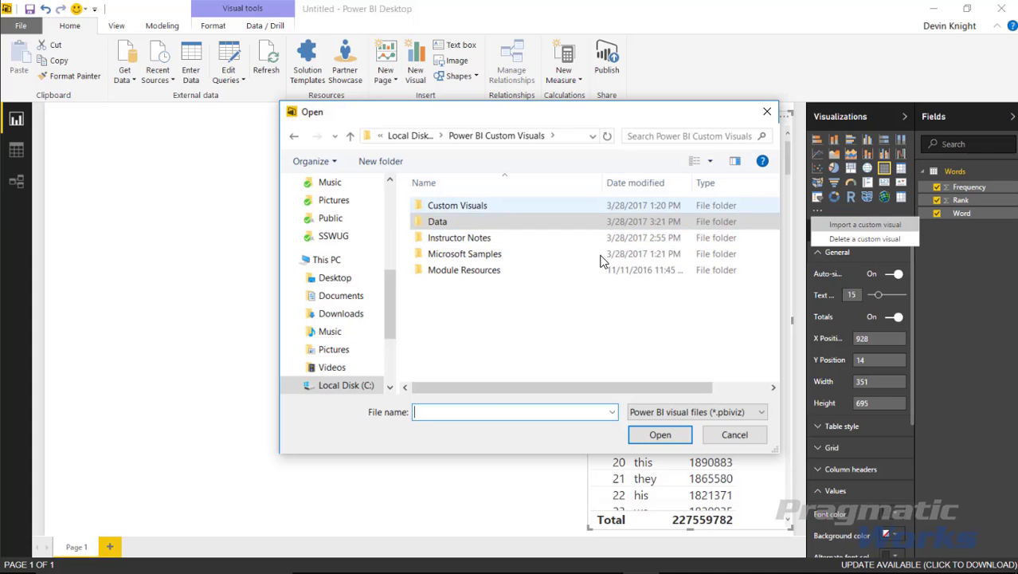
{"action": "double_click", "coordinate": [494, 205]}
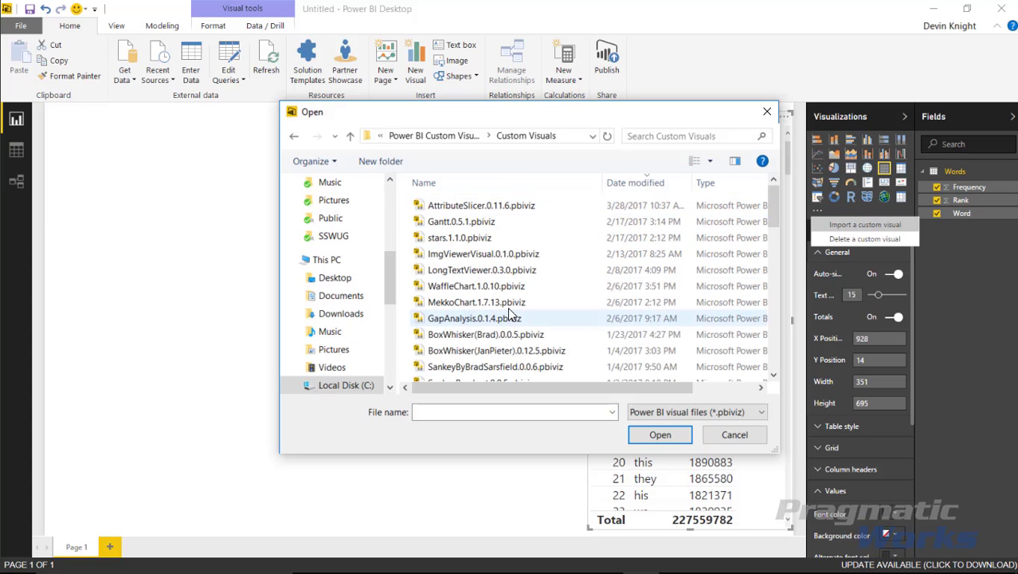
{"action": "left_click", "coordinate": [464, 207]}
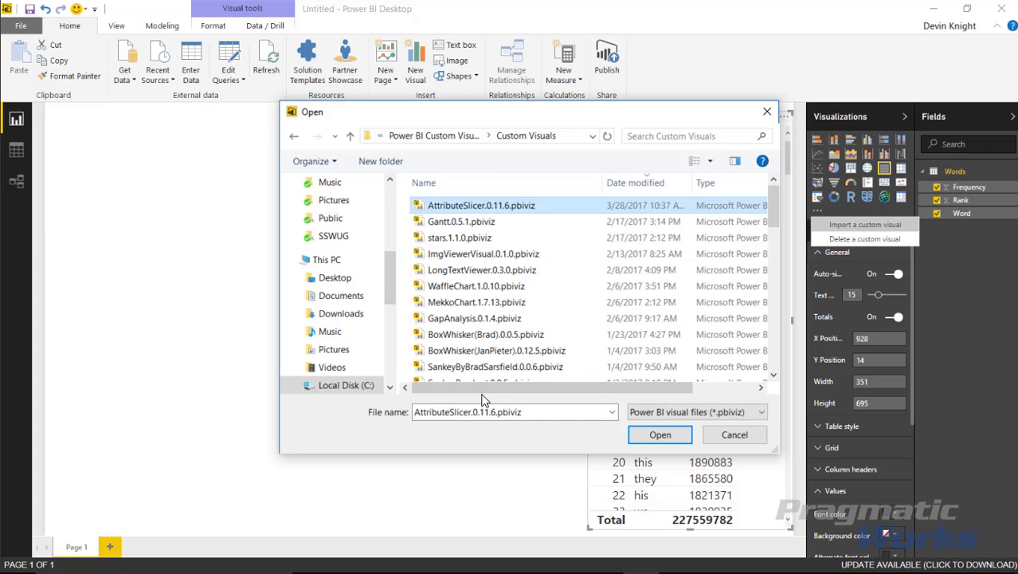
{"action": "left_click", "coordinate": [661, 436]}
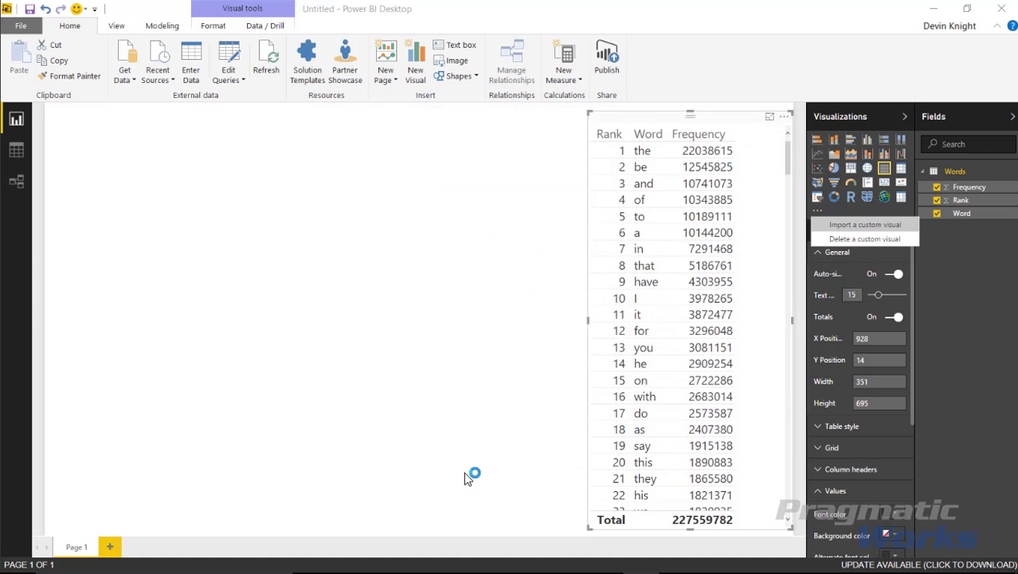
{"action": "left_click", "coordinate": [628, 316]}
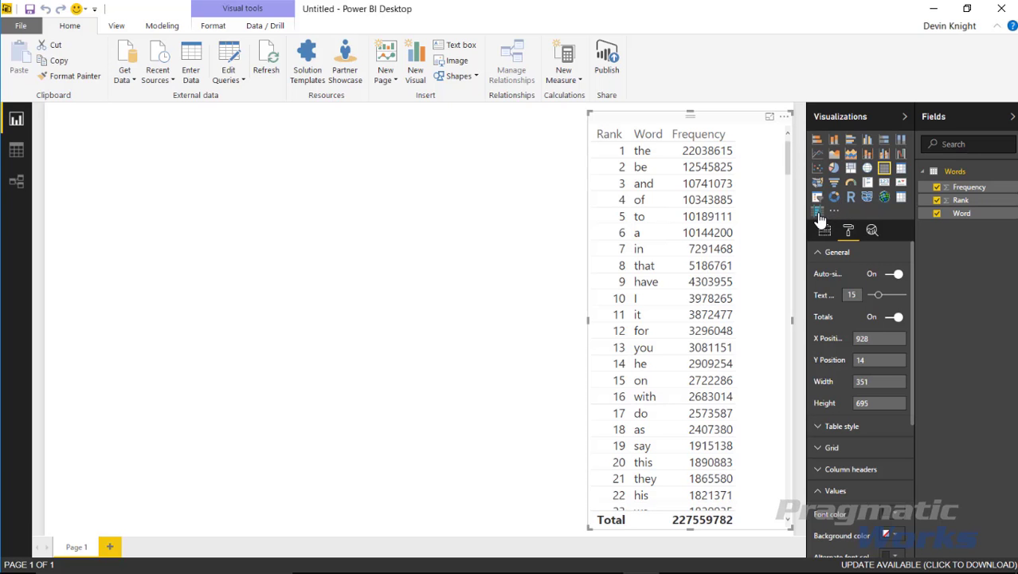
Undo the accidental conversion of the word table into an Attribute Slicer, then deselect it.
{"action": "left_click", "coordinate": [819, 212]}
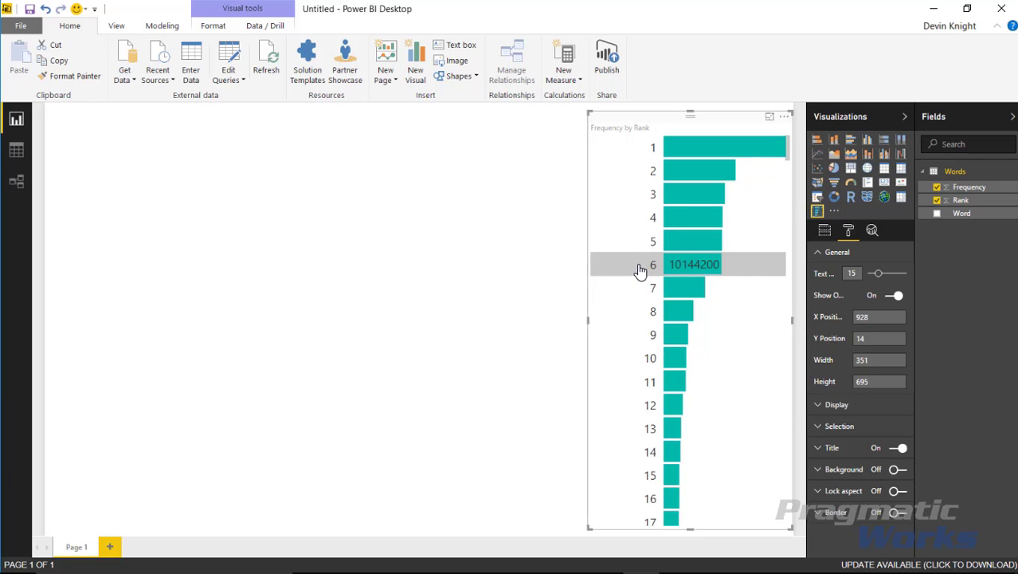
{"action": "key", "text": "ctrl+z"}
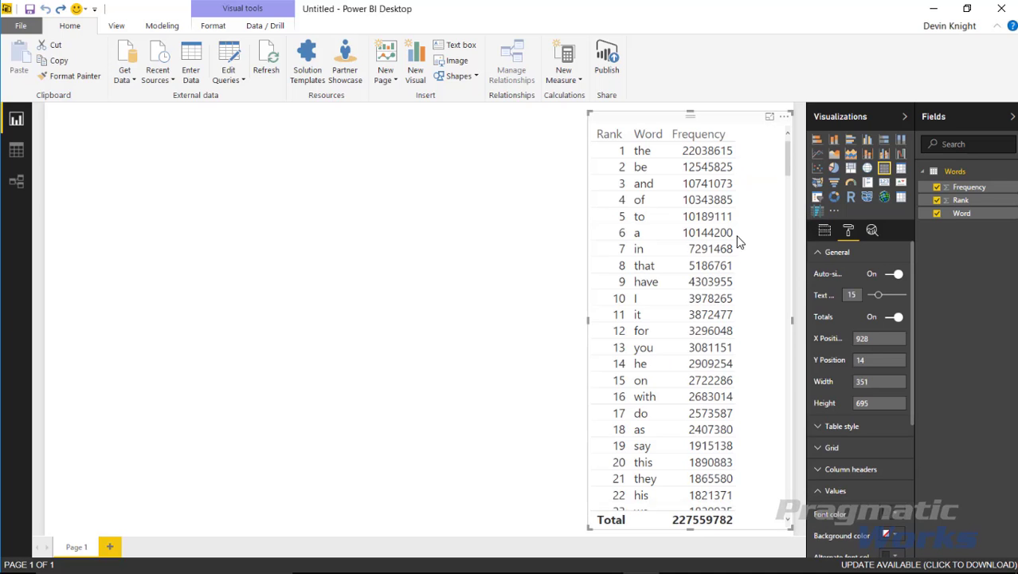
{"action": "left_click", "coordinate": [547, 324]}
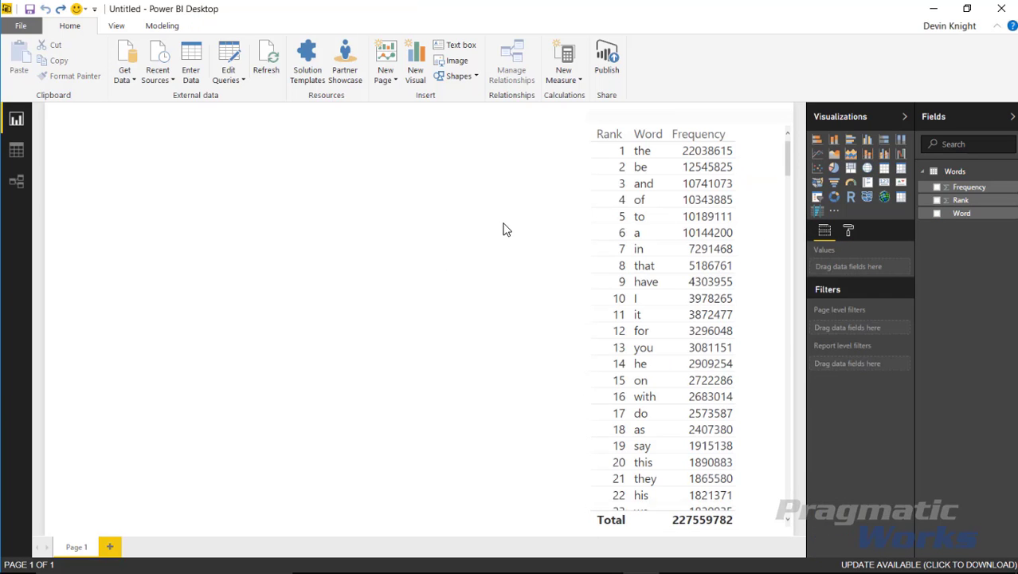
Add a new Attribute Slicer visual and enlarge it across the page's left side.
{"action": "left_click", "coordinate": [818, 213]}
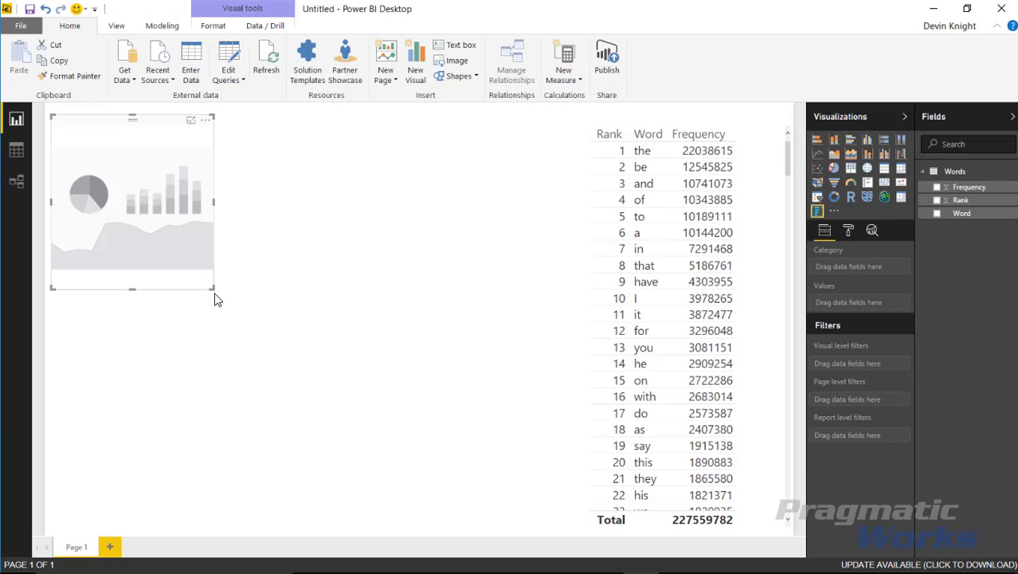
{"action": "left_click", "coordinate": [305, 354]}
{"action": "left_click", "coordinate": [211, 277]}
{"action": "left_click_drag", "start_coordinate": [211, 287], "coordinate": [504, 493]}
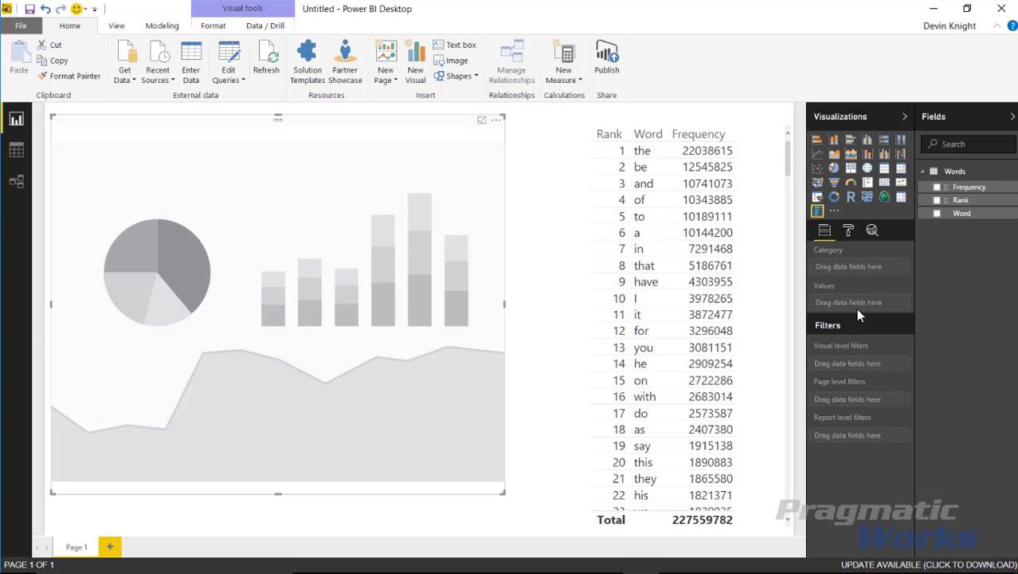
Add Word and Frequency to the slicer, then filter the table by and, as, at and be.
{"action": "left_click", "coordinate": [937, 213]}
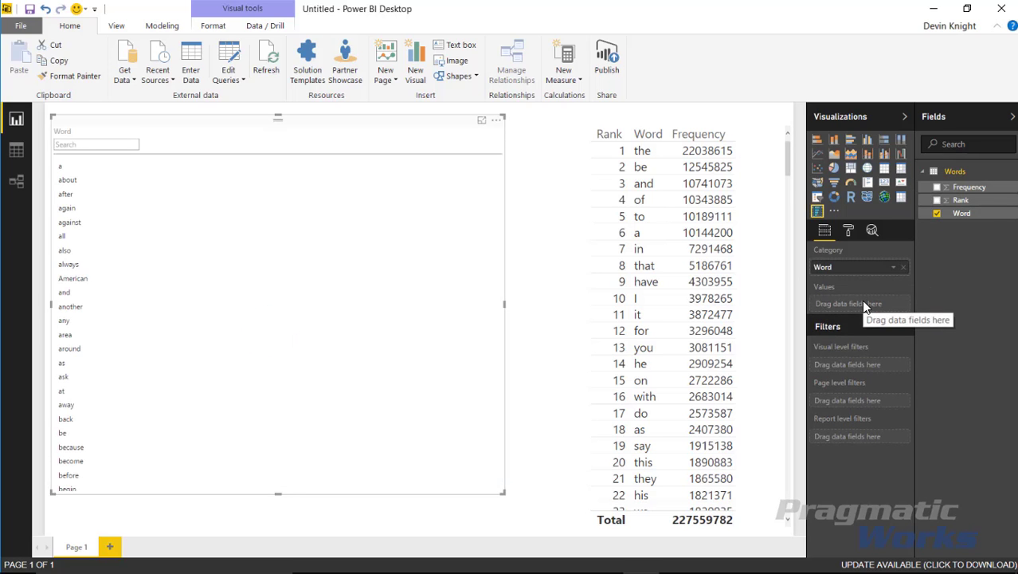
{"action": "left_click", "coordinate": [937, 188]}
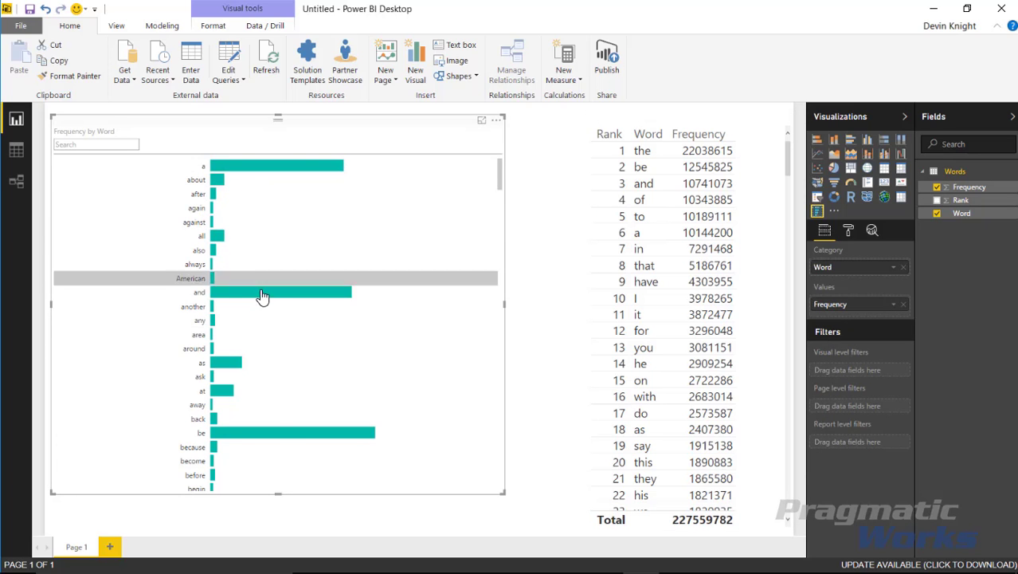
{"action": "mouse_move", "coordinate": [289, 443]}
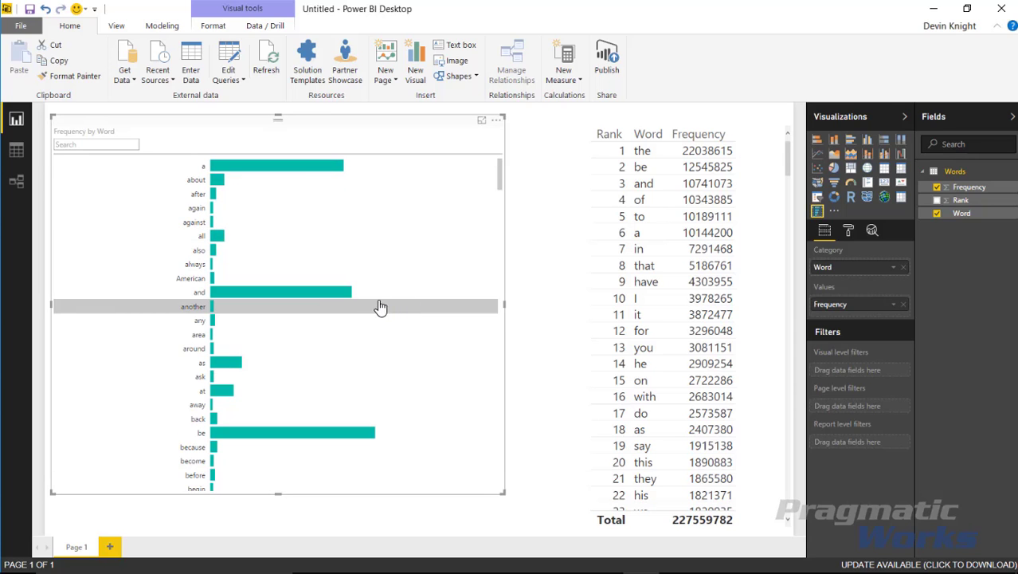
{"action": "mouse_move", "coordinate": [268, 296]}
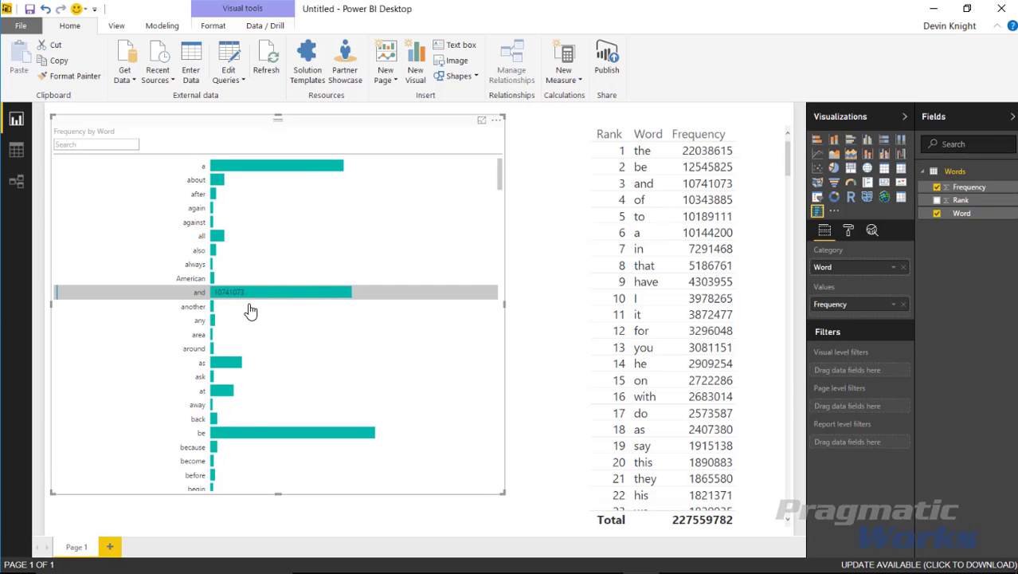
{"action": "left_click", "coordinate": [251, 297]}
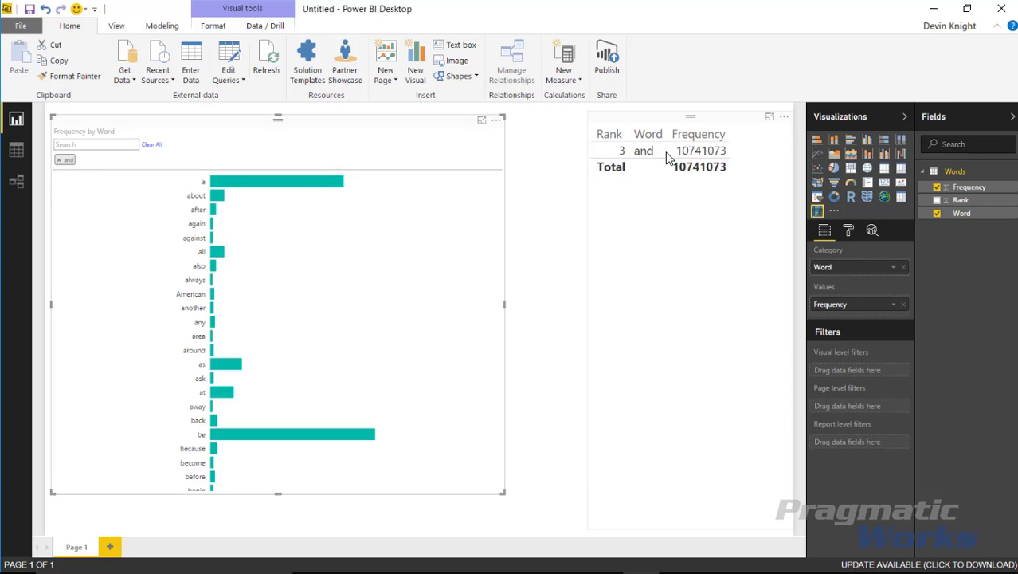
{"action": "left_click", "coordinate": [224, 366]}
{"action": "left_click", "coordinate": [227, 380]}
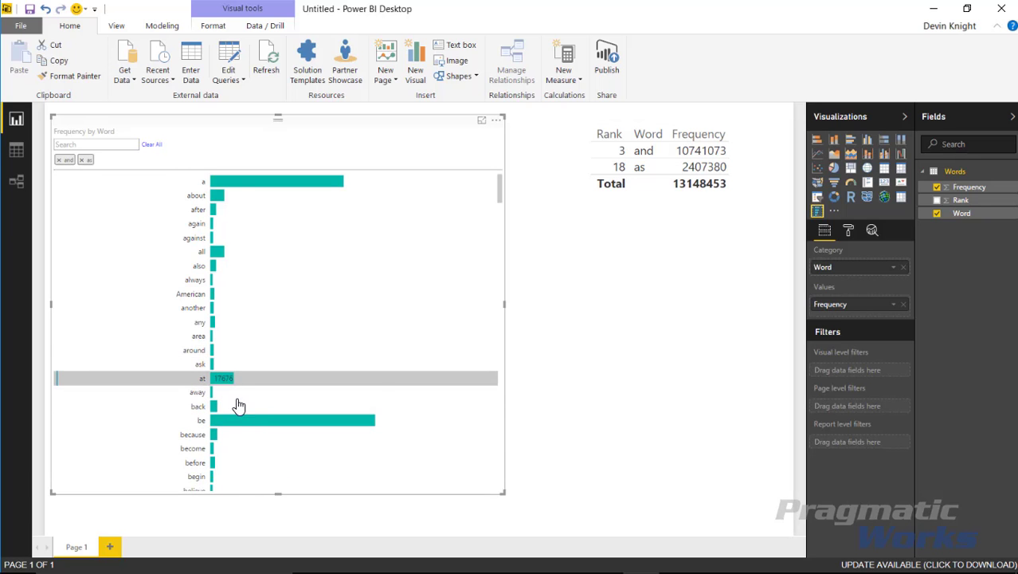
{"action": "left_click", "coordinate": [254, 414]}
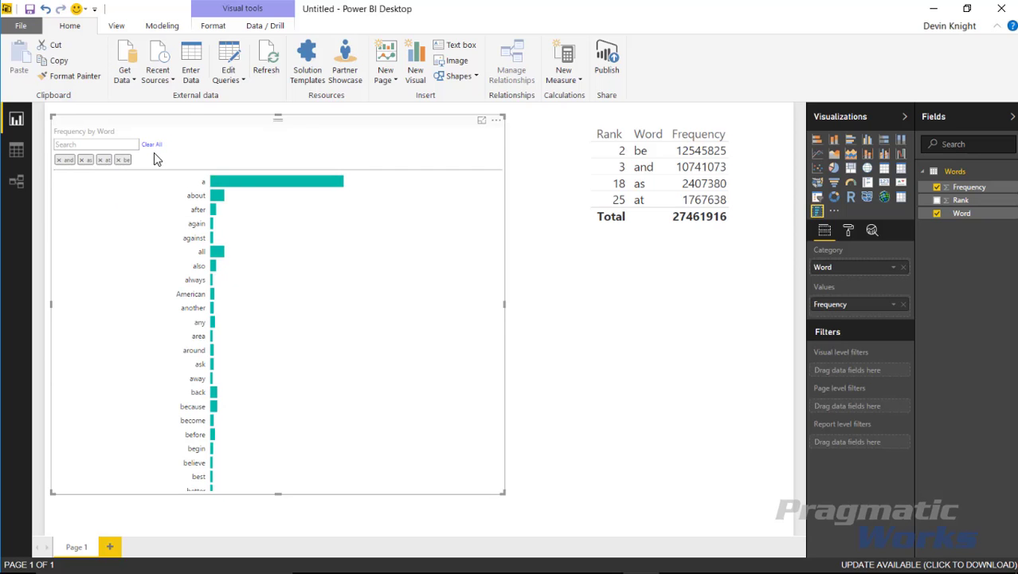
Remove the be and at filter chips and clear all remaining word filters.
{"action": "left_click", "coordinate": [117, 160]}
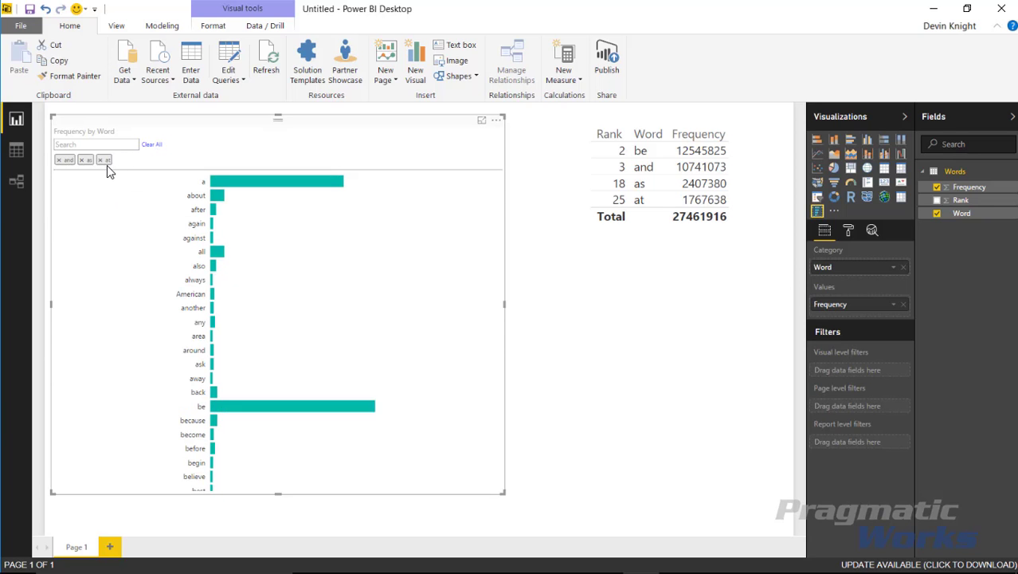
{"action": "left_click", "coordinate": [101, 163]}
{"action": "left_click", "coordinate": [152, 145]}
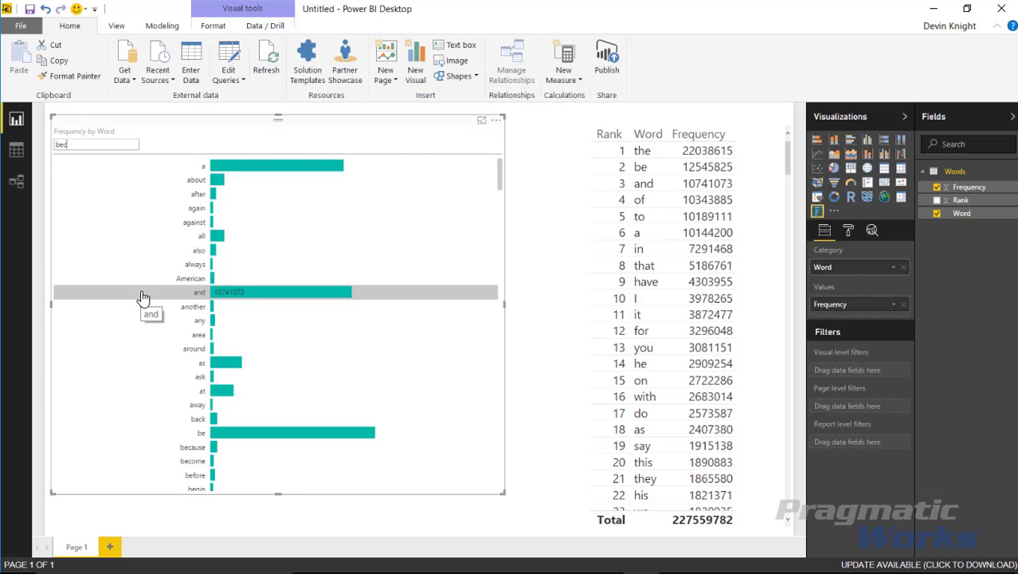
{"action": "key", "text": "Return"}
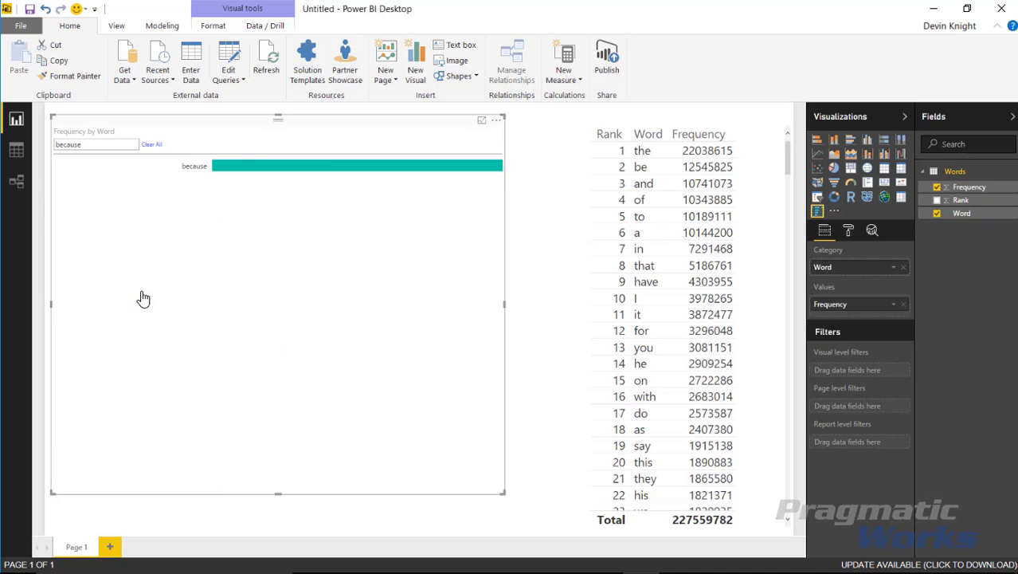
{"action": "left_click", "coordinate": [256, 176]}
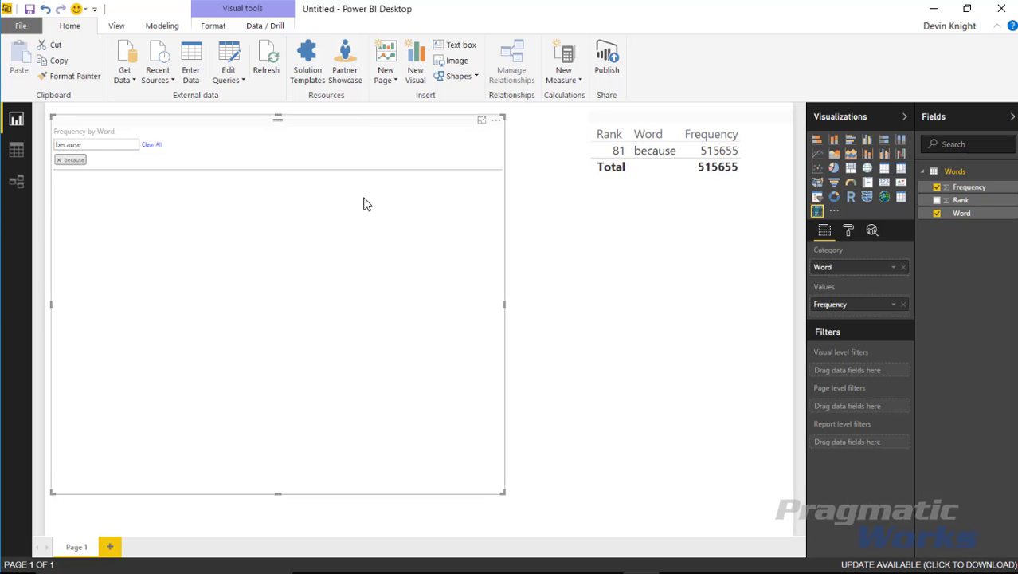
{"action": "double_click", "coordinate": [111, 143]}
{"action": "type", "text": "can"}
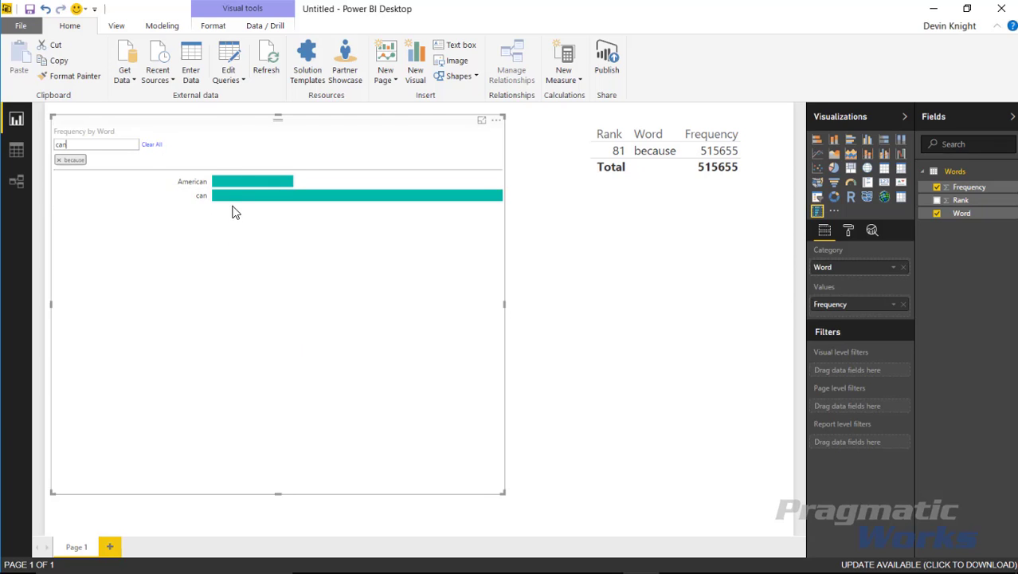
{"action": "left_click", "coordinate": [233, 182]}
{"action": "left_click", "coordinate": [238, 185]}
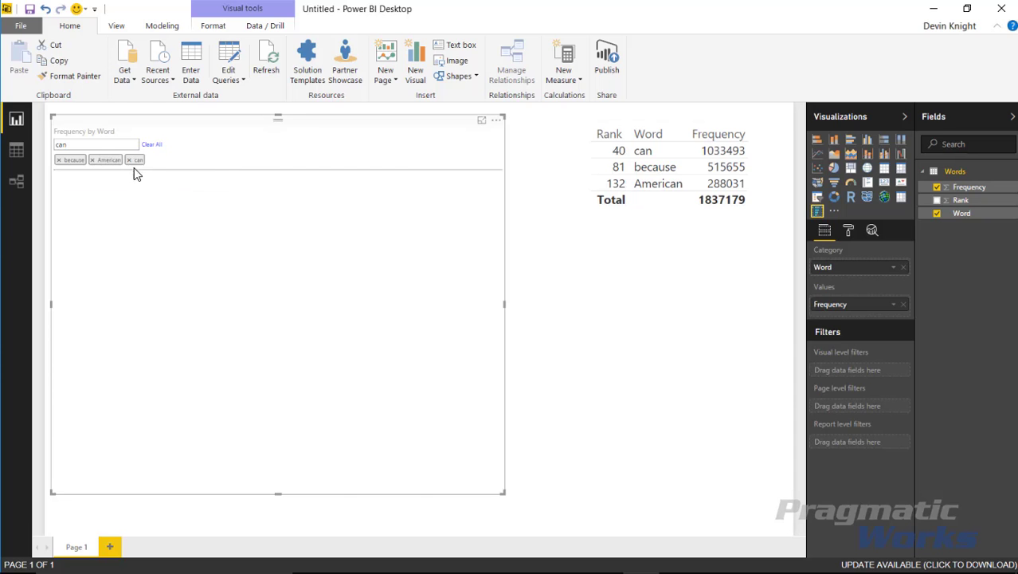
{"action": "left_click", "coordinate": [129, 162]}
{"action": "left_click", "coordinate": [91, 162]}
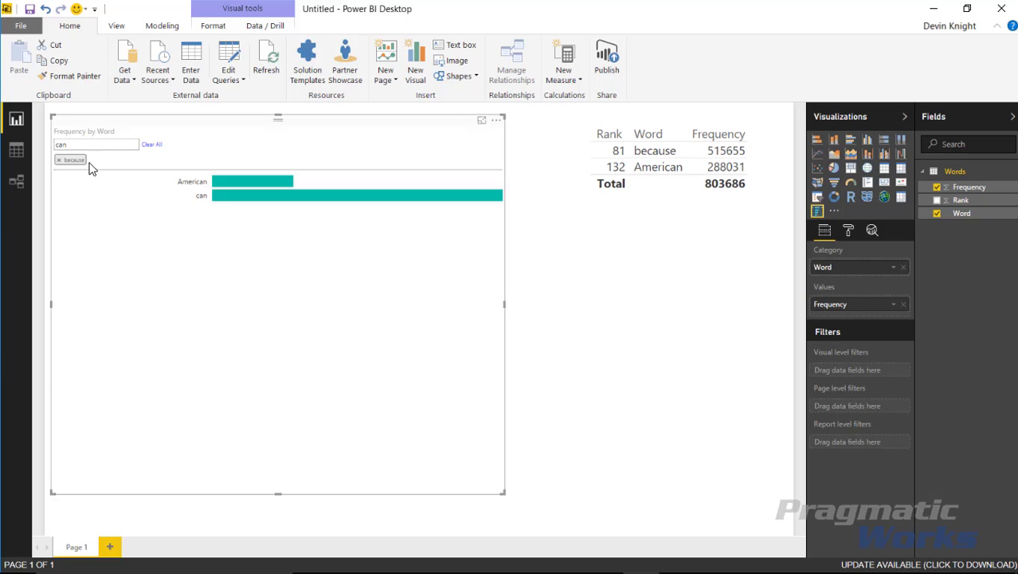
{"action": "left_click", "coordinate": [59, 161]}
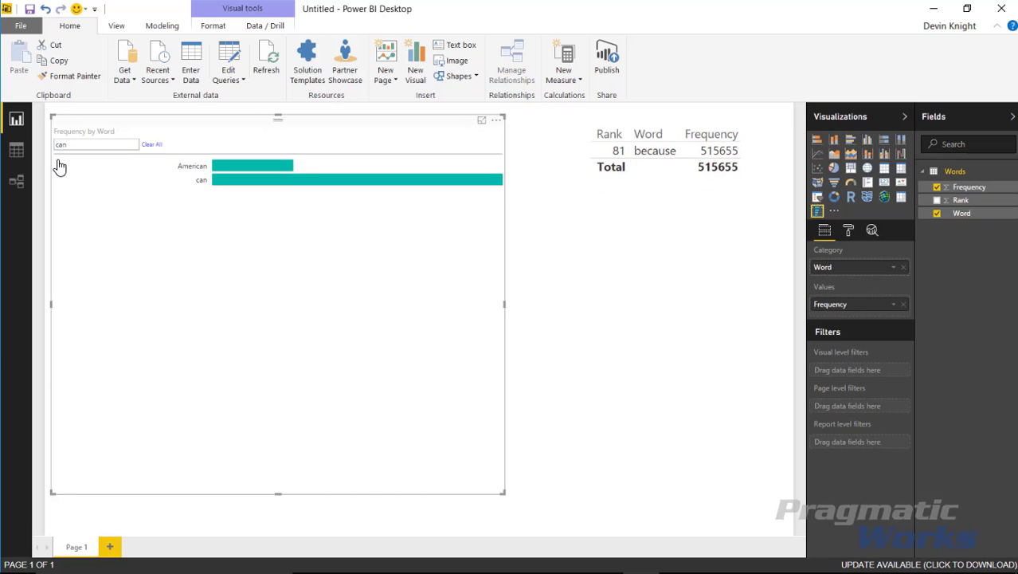
{"action": "left_click", "coordinate": [150, 153]}
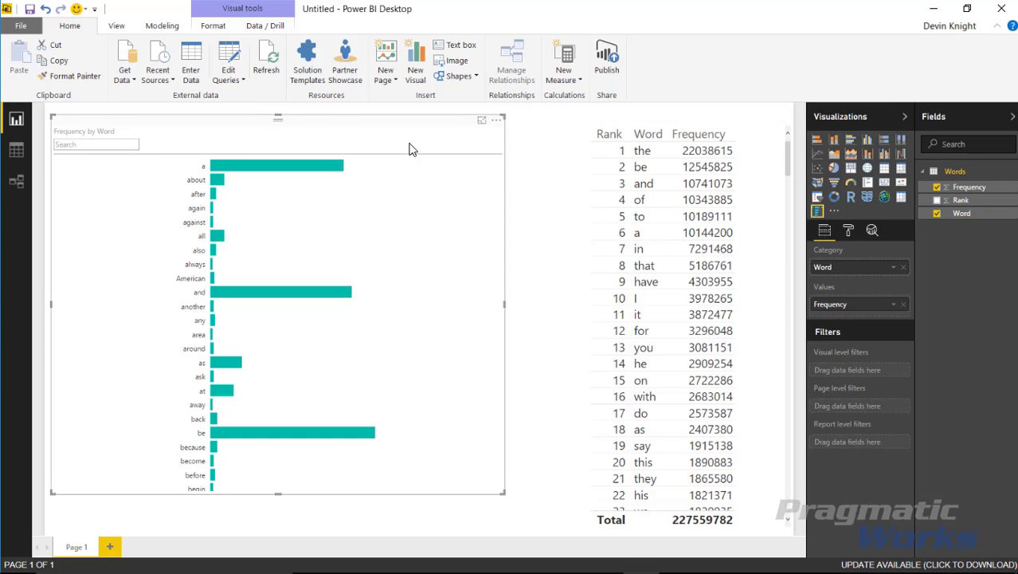
In the slicer's General formatting, raise text size to about 17 and hide the search box.
{"action": "left_click", "coordinate": [848, 233]}
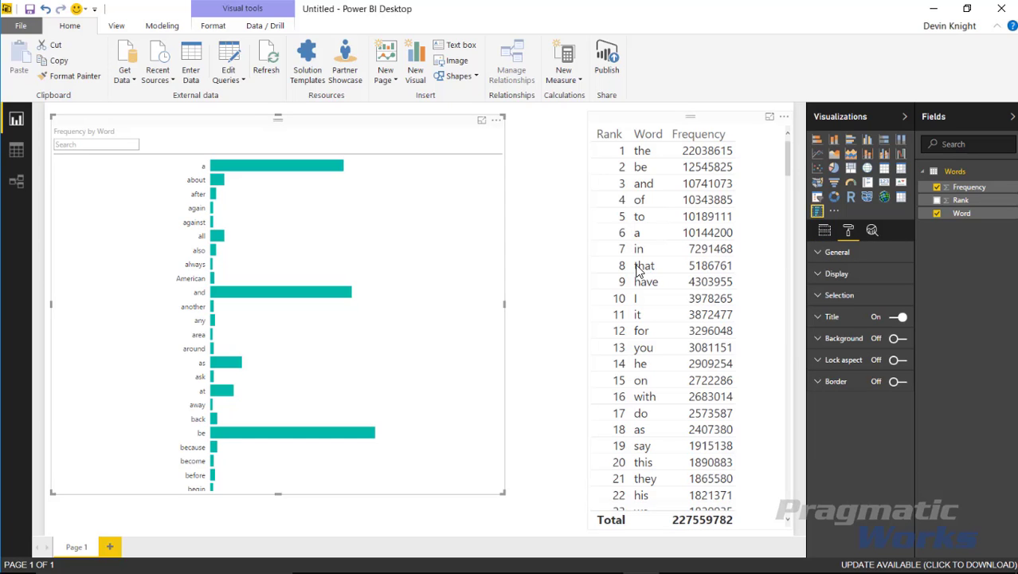
{"action": "left_click", "coordinate": [821, 254]}
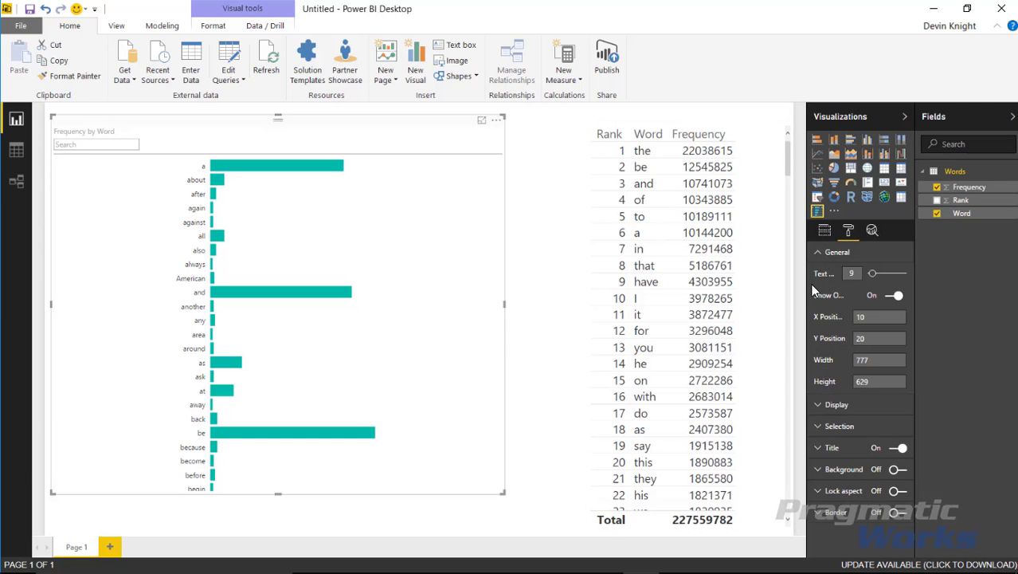
{"action": "left_click_drag", "start_coordinate": [872, 280], "coordinate": [870, 283]}
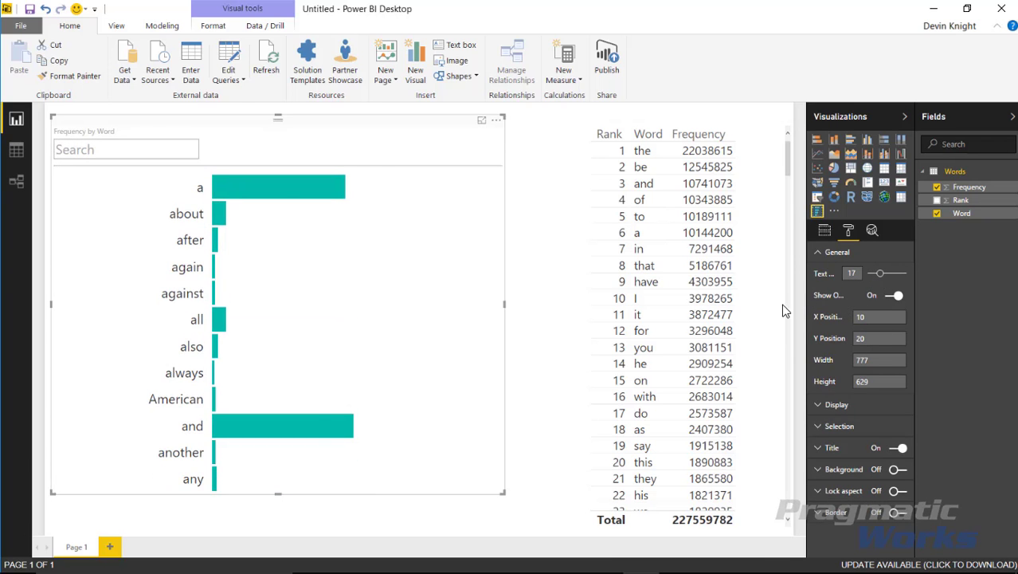
{"action": "left_click_drag", "start_coordinate": [806, 312], "coordinate": [759, 315]}
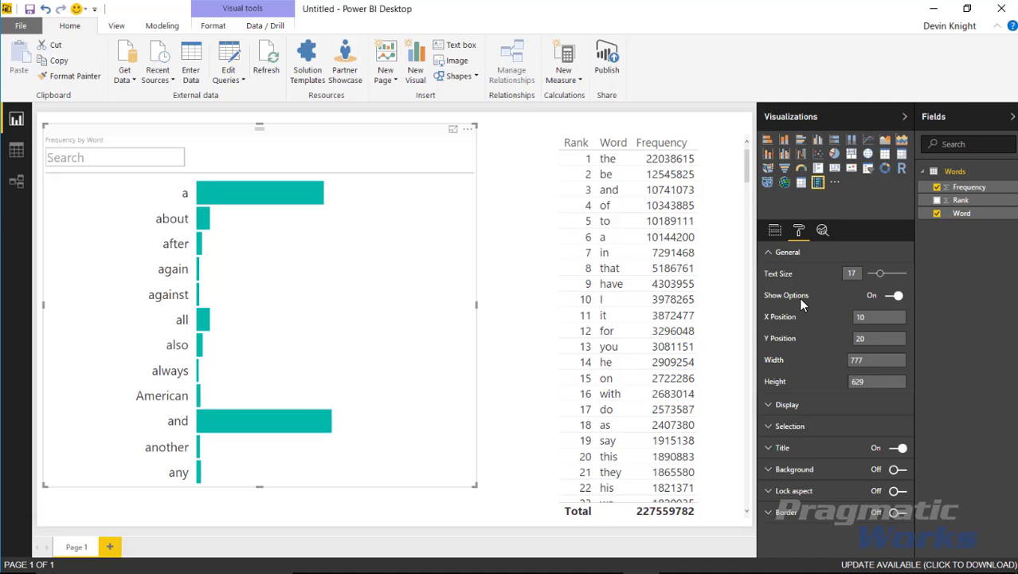
{"action": "left_click", "coordinate": [896, 297]}
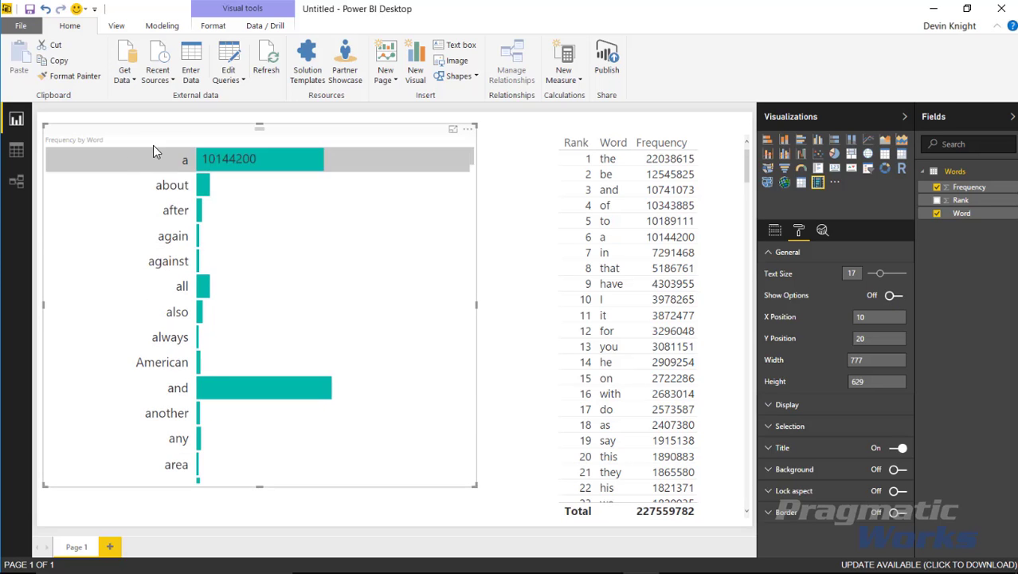
Filter by and, all and a, turn Show Options back on, then clear all filters.
{"action": "left_click", "coordinate": [220, 388]}
{"action": "left_click", "coordinate": [209, 286], "text": "ctrl"}
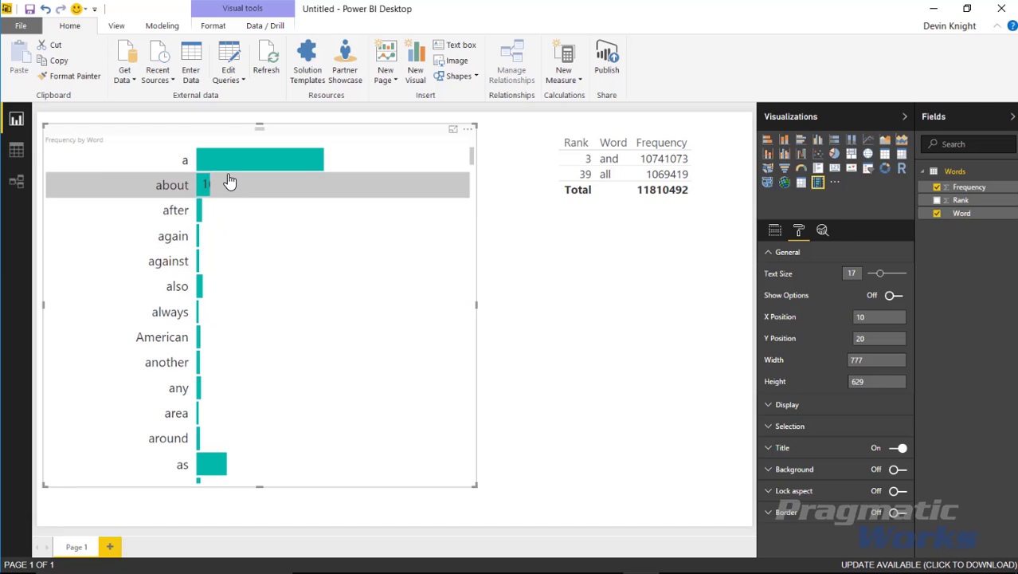
{"action": "left_click", "coordinate": [137, 166], "text": "ctrl"}
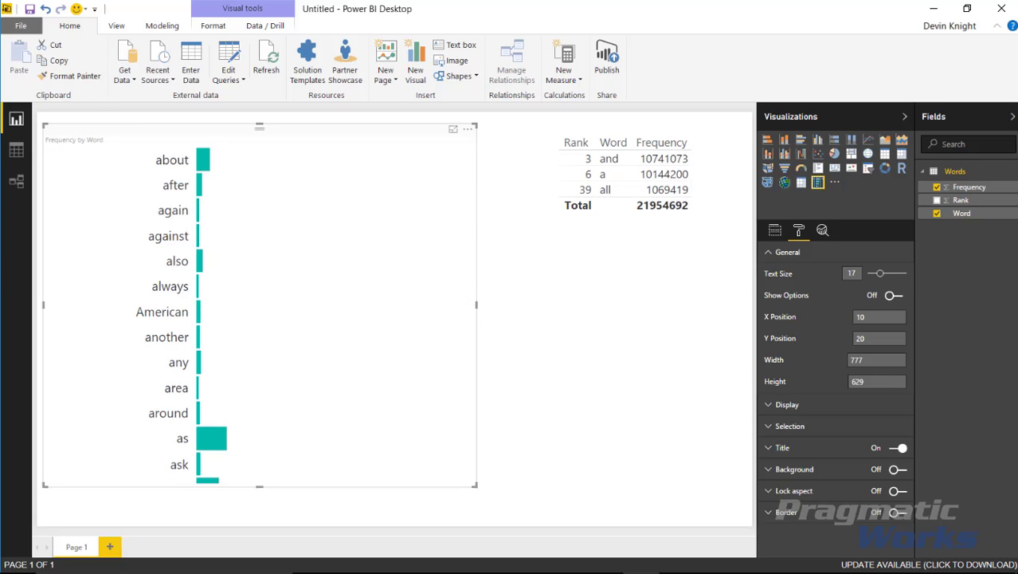
{"action": "left_click", "coordinate": [892, 295]}
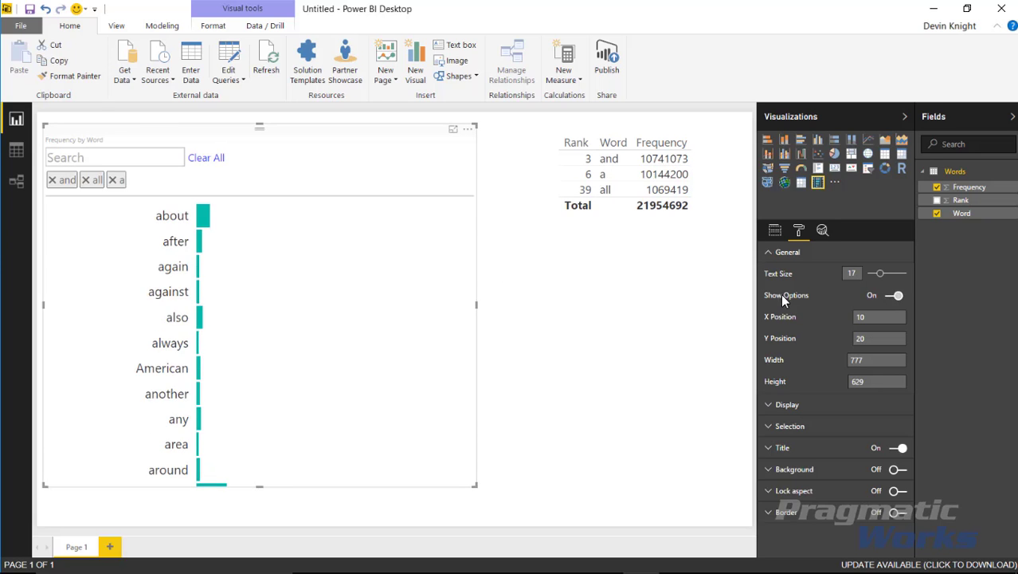
{"action": "left_click", "coordinate": [216, 160]}
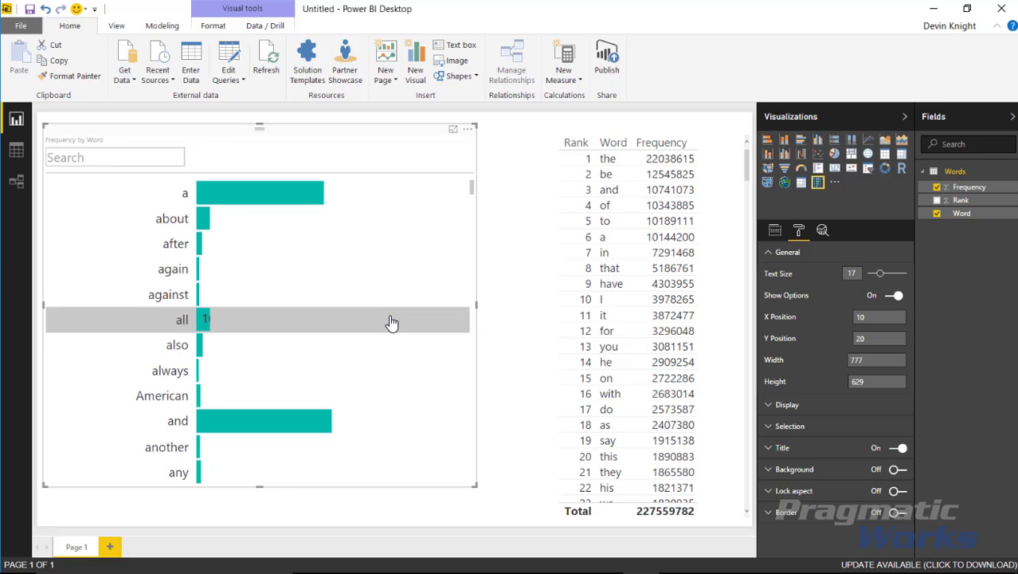
Turn Horizontal on in Display settings, then test filtering by a and and before clearing.
{"action": "left_click", "coordinate": [768, 252]}
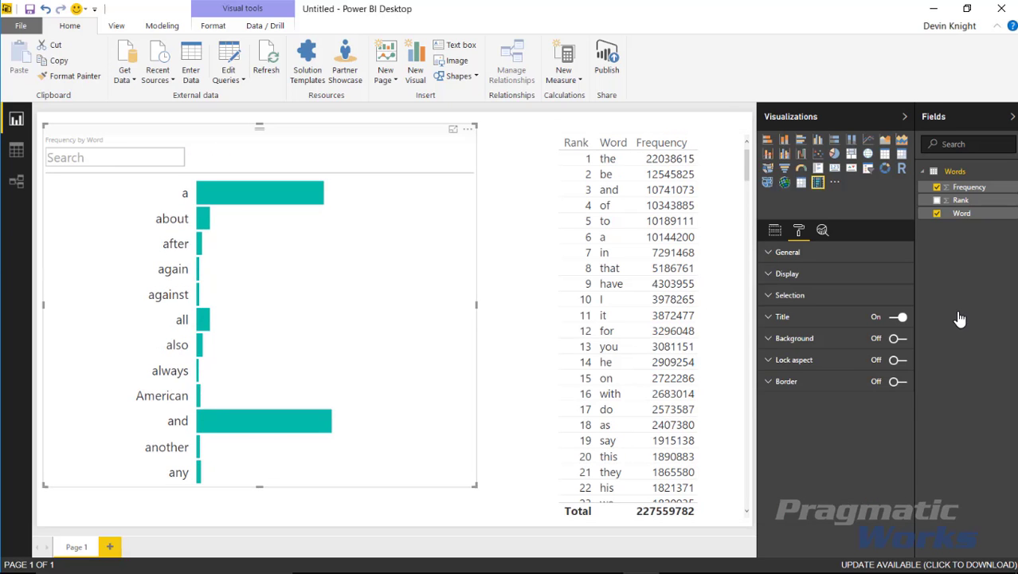
{"action": "left_click", "coordinate": [769, 278]}
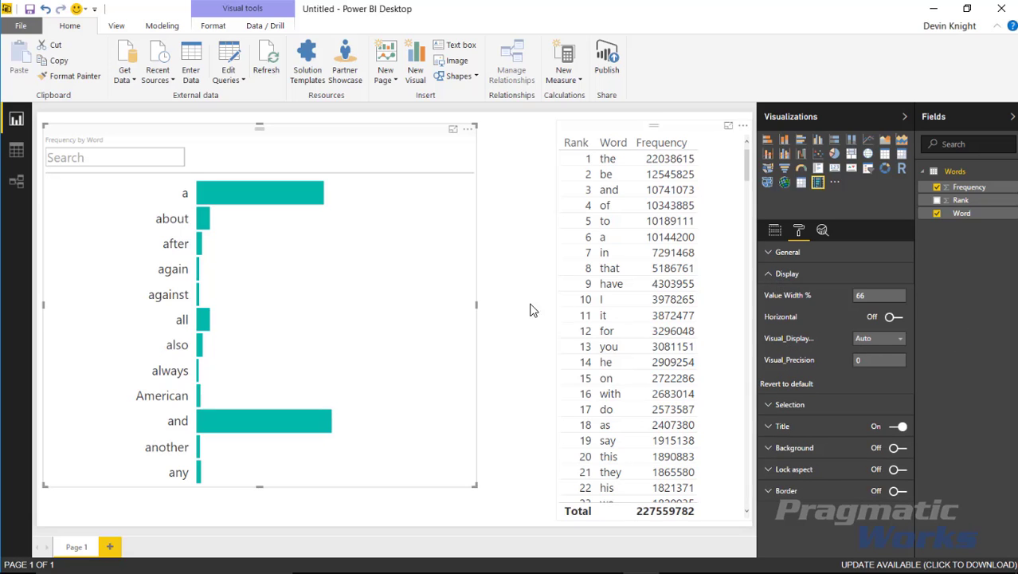
{"action": "mouse_move", "coordinate": [266, 198]}
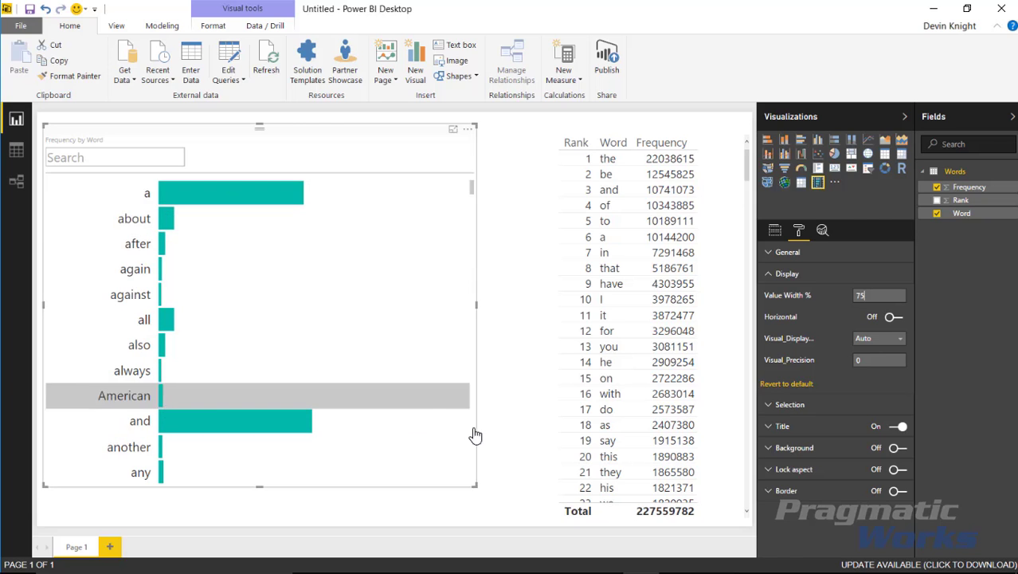
{"action": "left_click", "coordinate": [892, 317]}
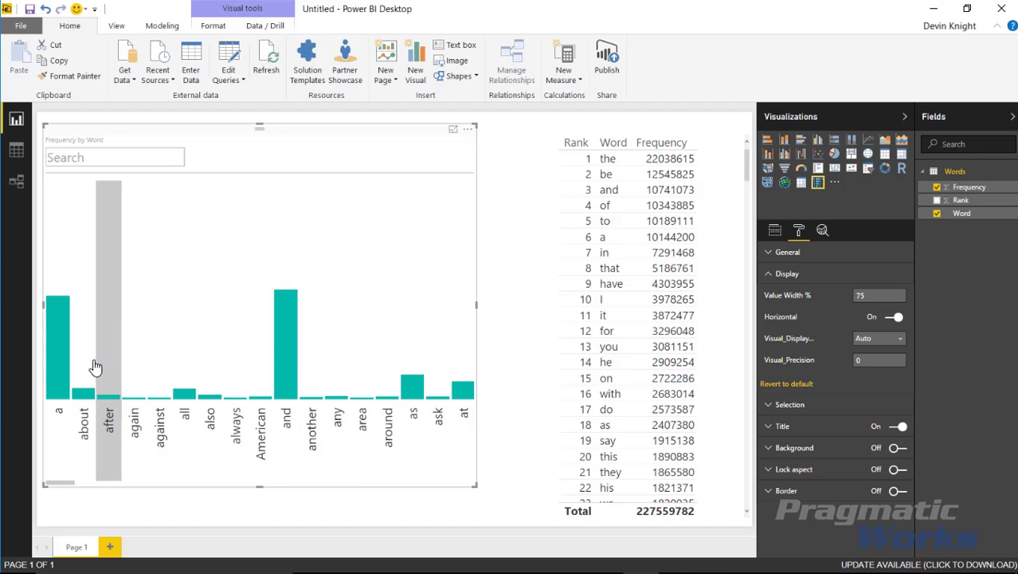
{"action": "left_click", "coordinate": [61, 351]}
{"action": "left_click", "coordinate": [283, 350]}
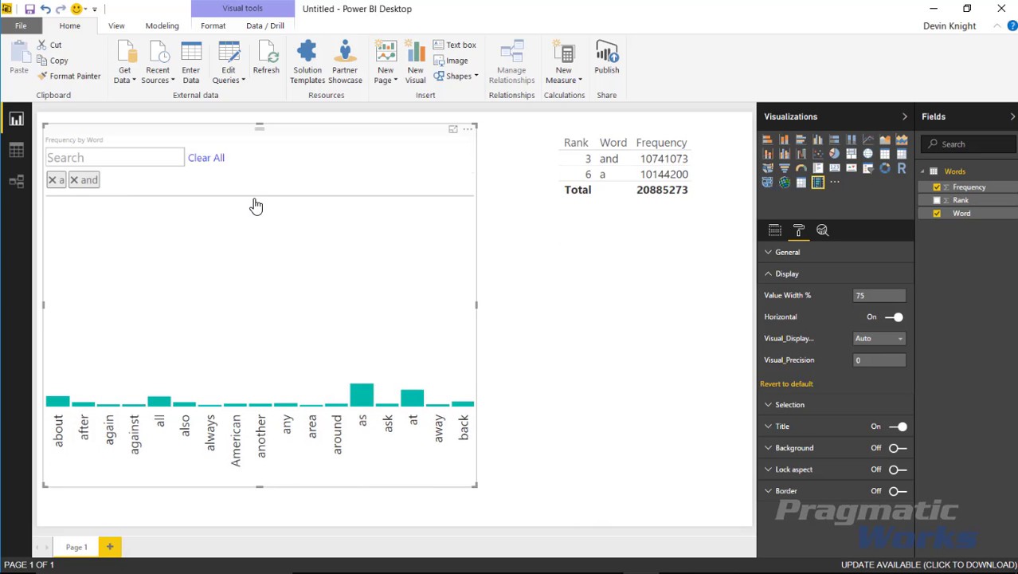
{"action": "left_click", "coordinate": [255, 206]}
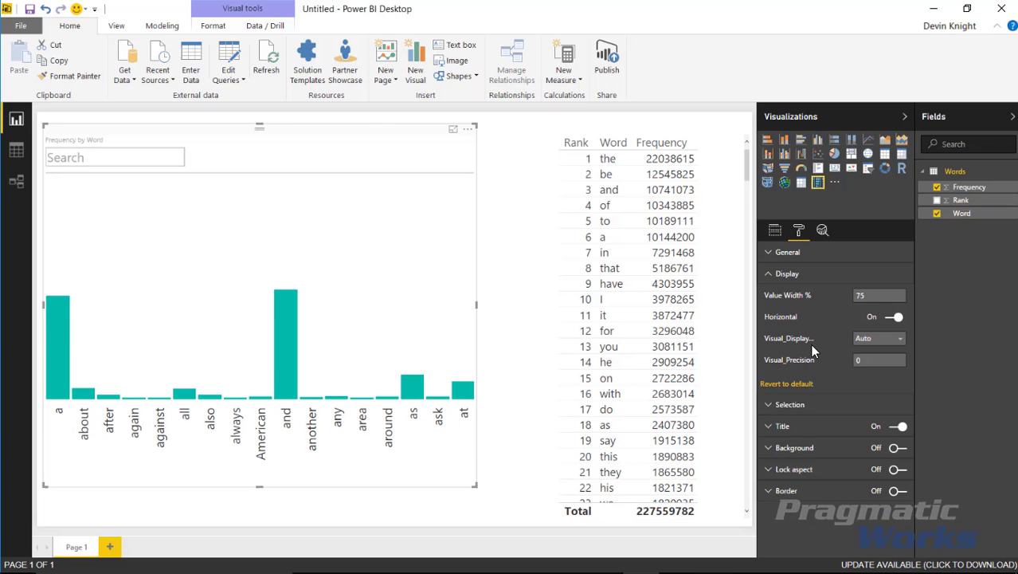
Try Thousands as the bar value display units, then revert them to Auto.
{"action": "left_click_drag", "start_coordinate": [757, 353], "coordinate": [722, 356]}
{"action": "left_click", "coordinate": [871, 338]}
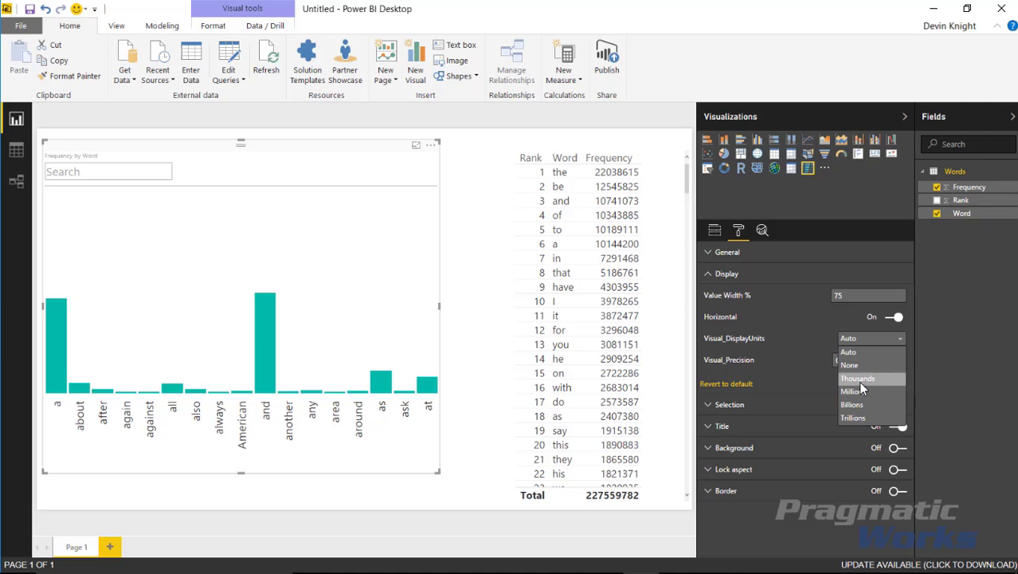
{"action": "left_click", "coordinate": [858, 380]}
{"action": "mouse_move", "coordinate": [266, 371]}
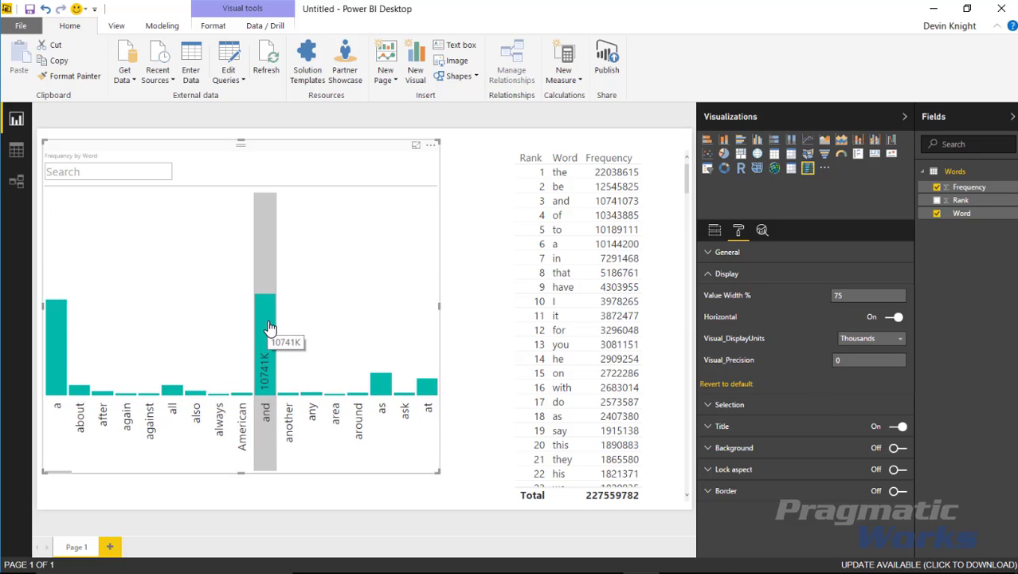
{"action": "left_click", "coordinate": [896, 338]}
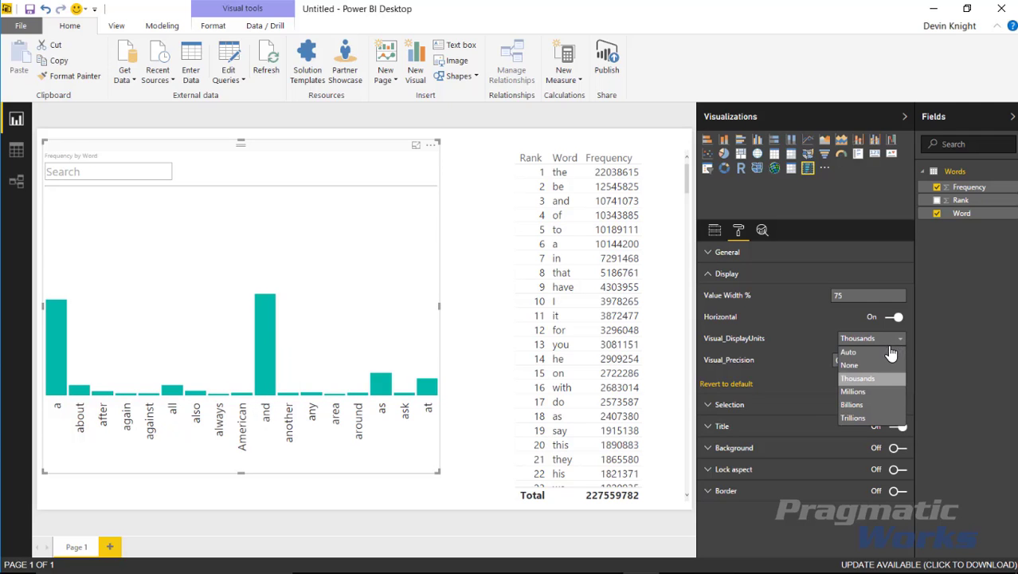
{"action": "left_click", "coordinate": [876, 352]}
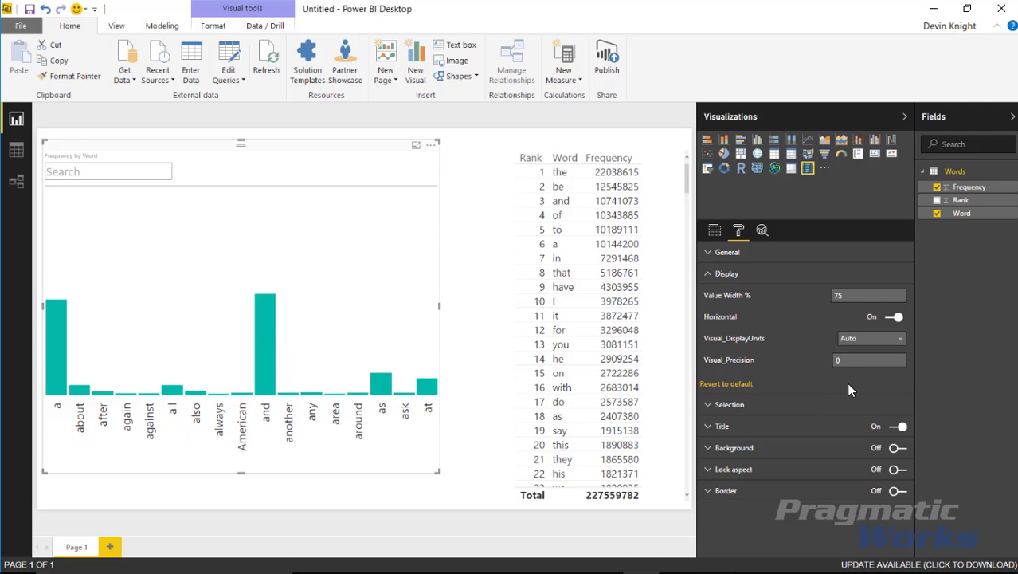
{"action": "mouse_move", "coordinate": [269, 388]}
{"action": "left_click", "coordinate": [710, 277]}
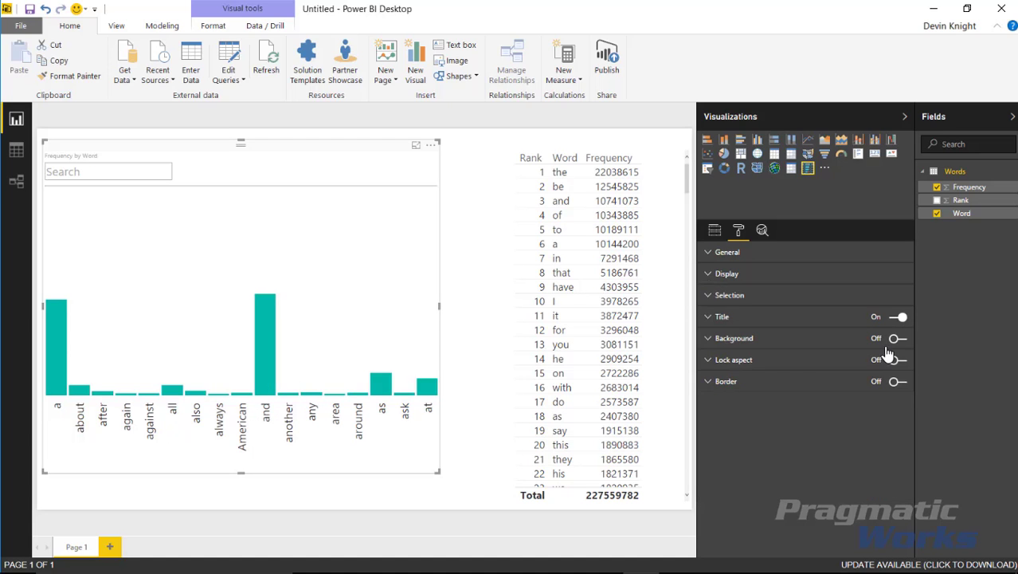
Turn on Single Select and filter the table to one word at a time: and, all, as.
{"action": "left_click", "coordinate": [710, 298]}
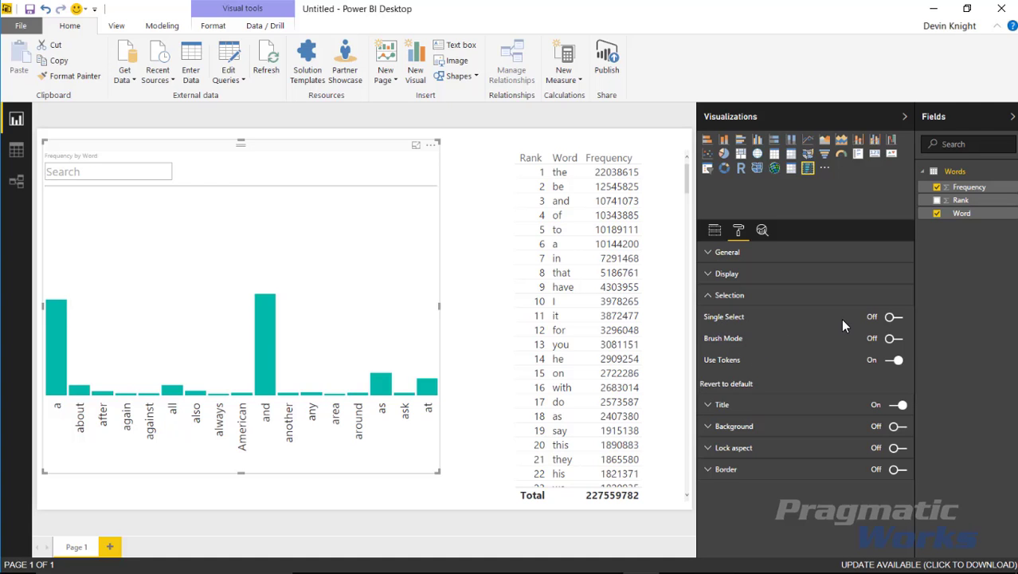
{"action": "left_click", "coordinate": [894, 317]}
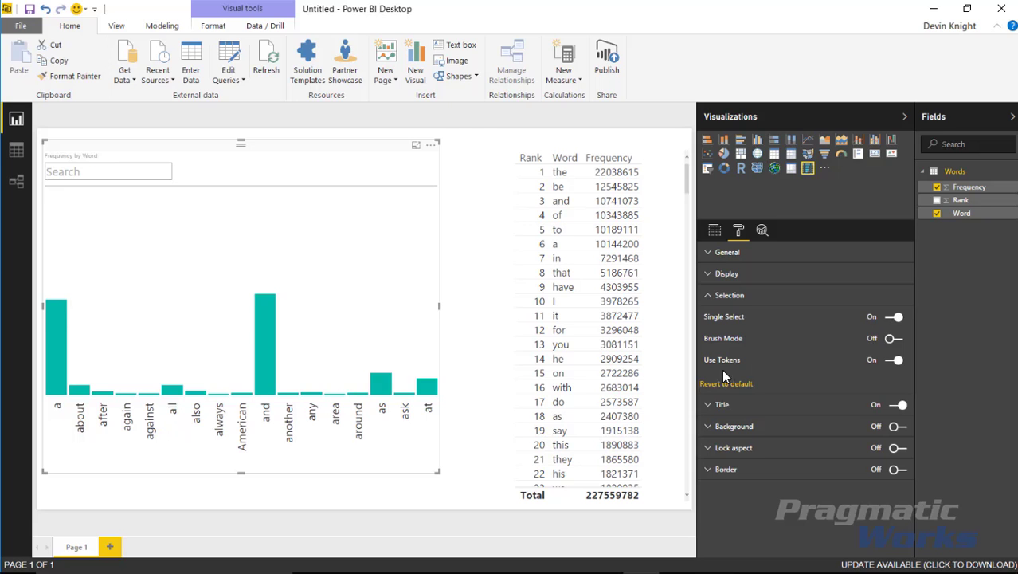
{"action": "left_click", "coordinate": [265, 352]}
{"action": "left_click", "coordinate": [172, 405]}
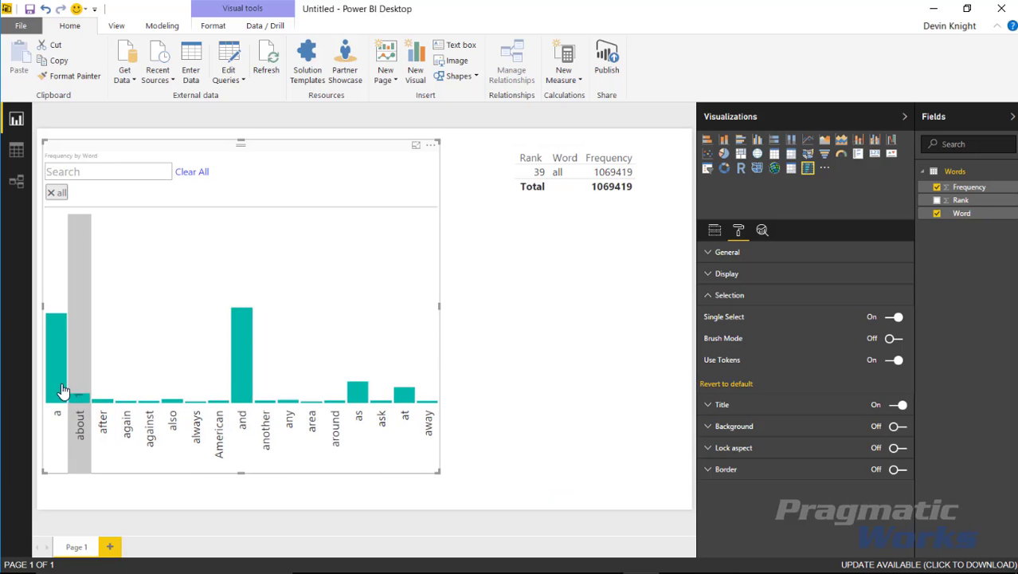
{"action": "left_click", "coordinate": [249, 365]}
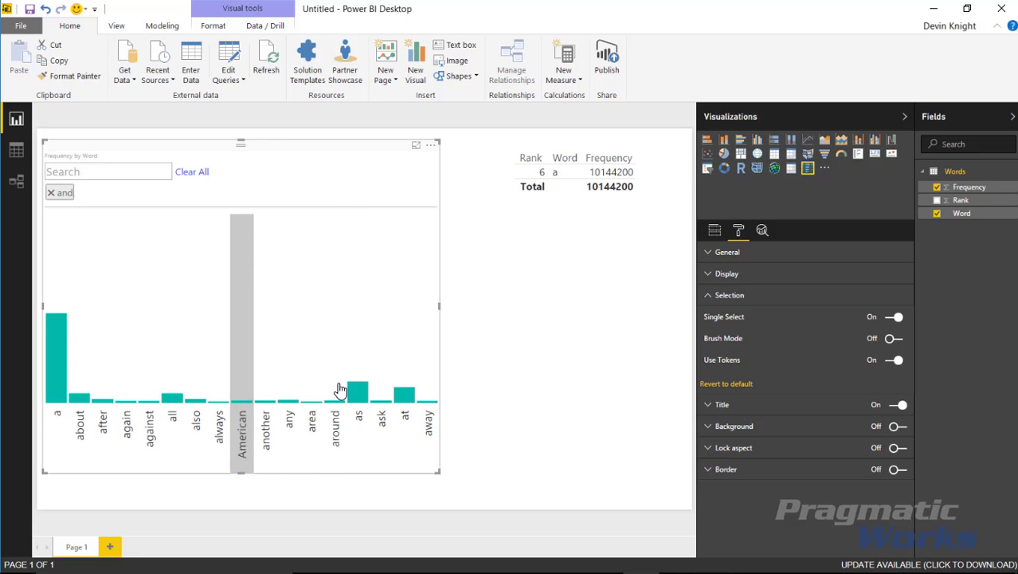
{"action": "left_click", "coordinate": [353, 392]}
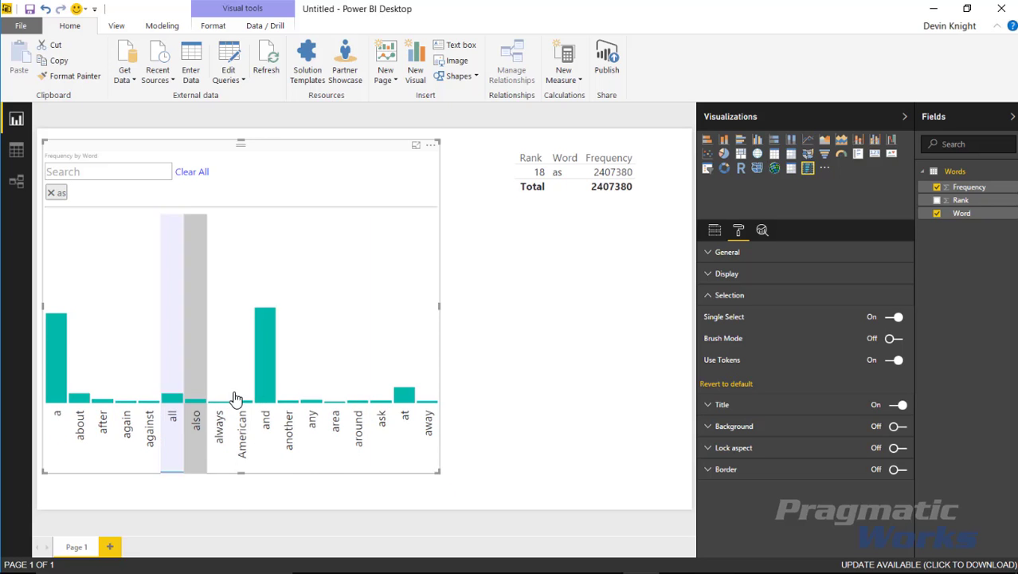
{"action": "left_click", "coordinate": [253, 392]}
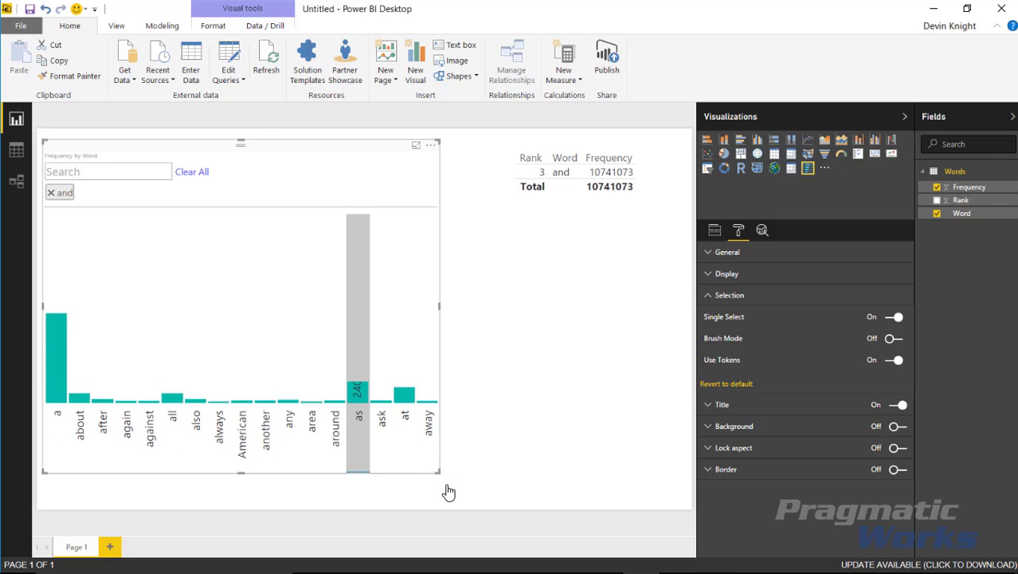
{"action": "left_click", "coordinate": [360, 382]}
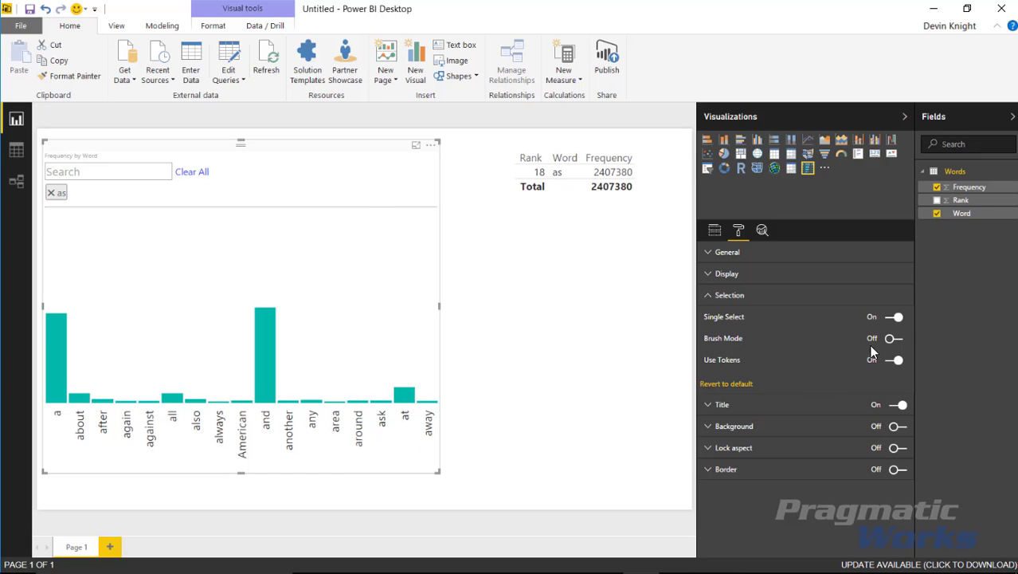
Turn on Brush Mode and sweep-select the word ranges all through ask, then be to better.
{"action": "left_click", "coordinate": [894, 316]}
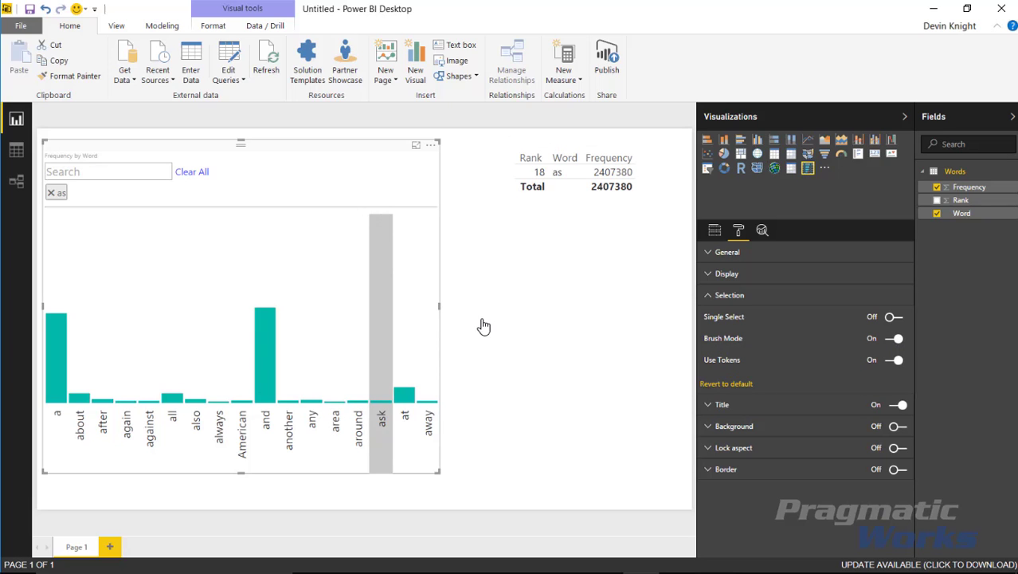
{"action": "left_click_drag", "start_coordinate": [377, 263], "coordinate": [168, 275]}
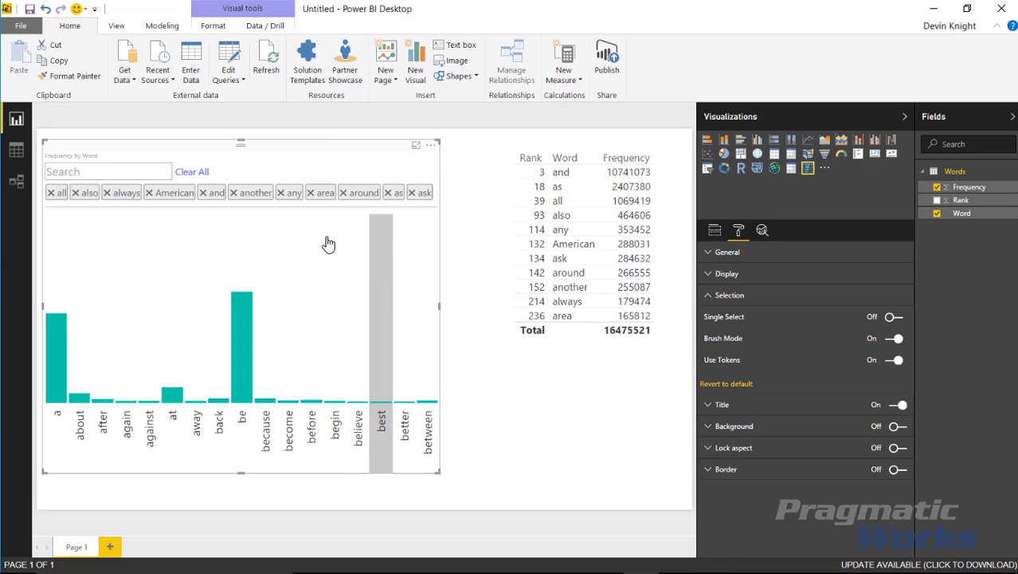
{"action": "left_click_drag", "start_coordinate": [411, 296], "coordinate": [190, 317]}
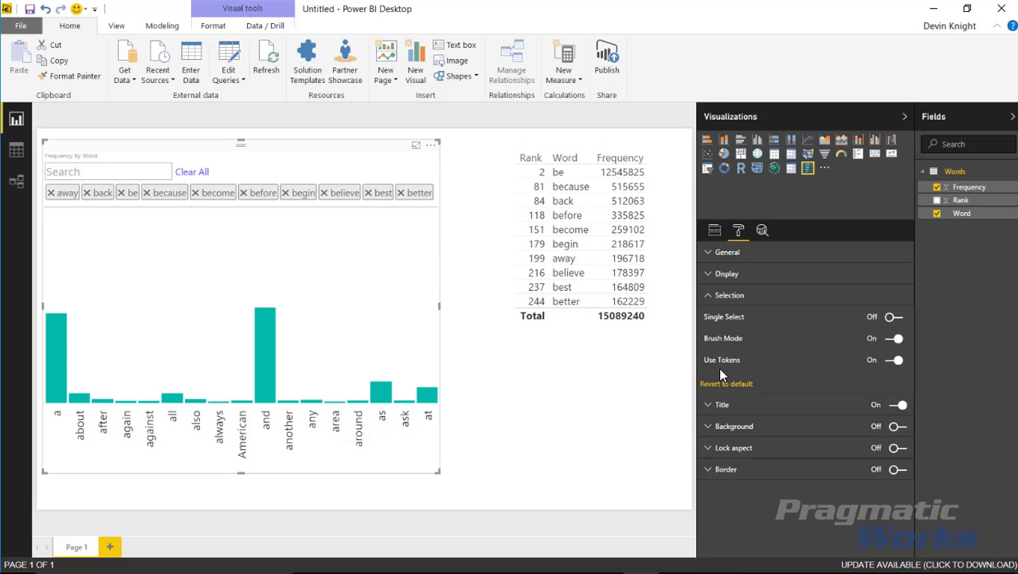
Toggle Use Tokens off and back on, then clear all selected words.
{"action": "left_click", "coordinate": [897, 360]}
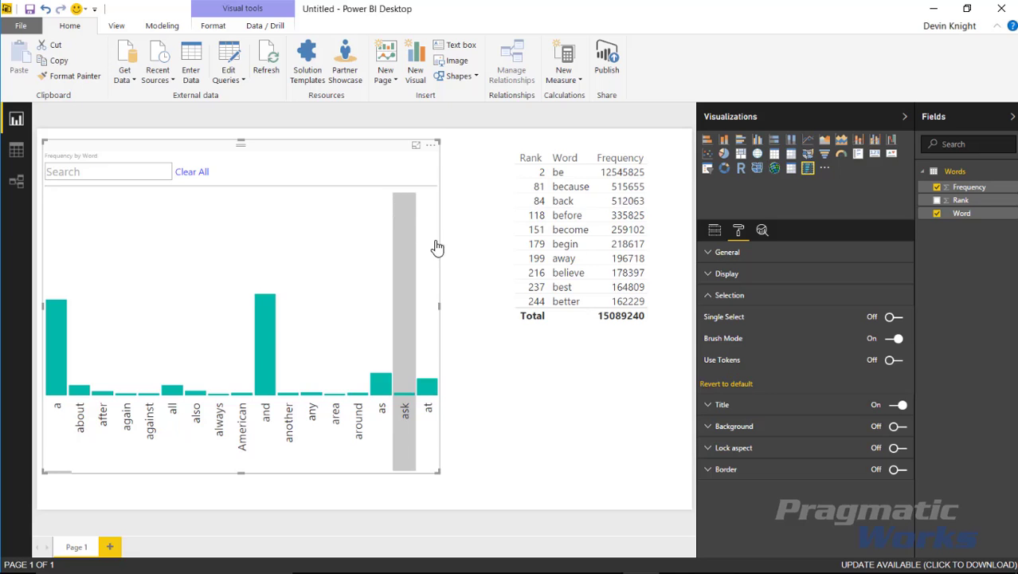
{"action": "left_click", "coordinate": [894, 363]}
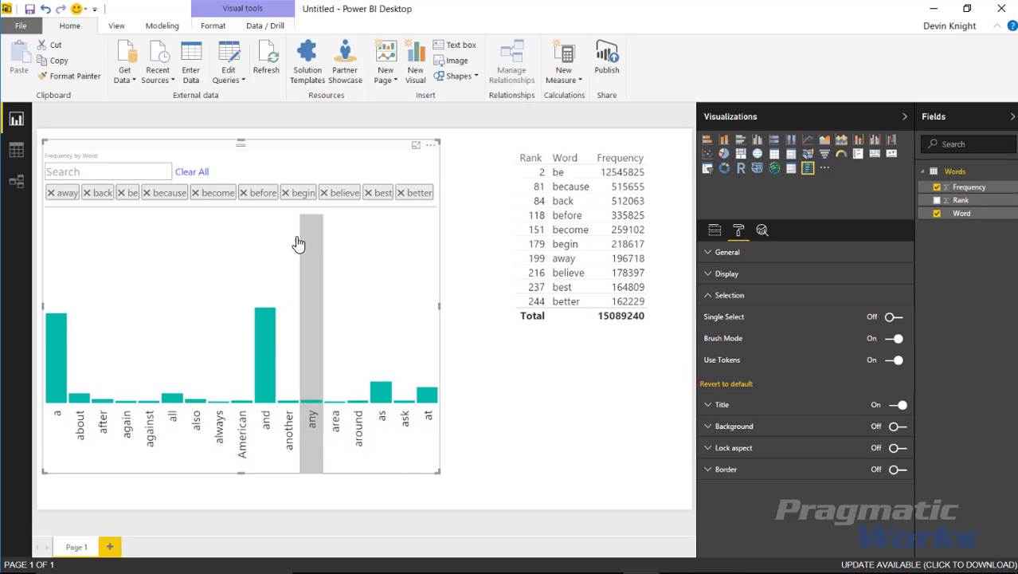
{"action": "left_click", "coordinate": [197, 173]}
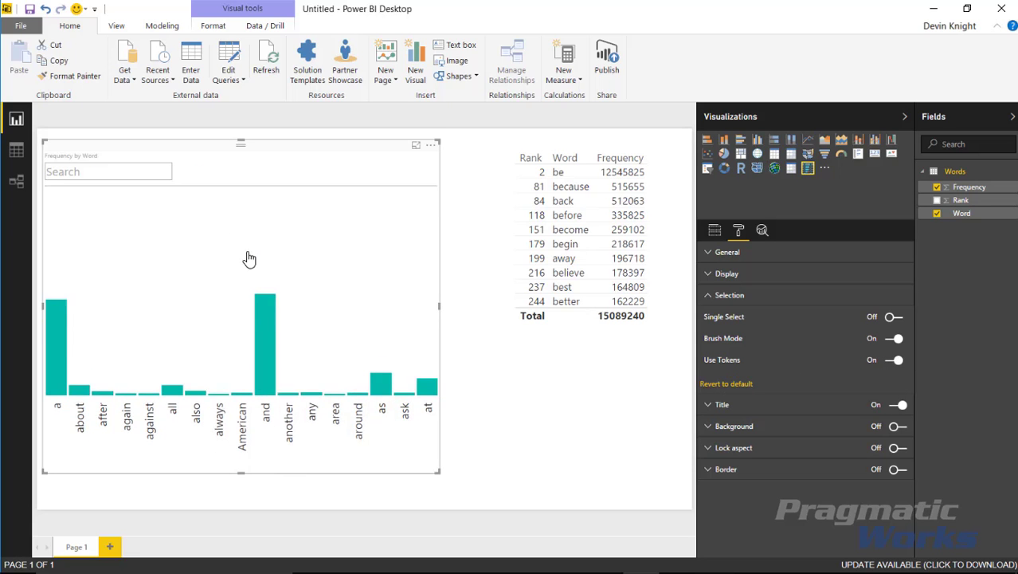
Raise the Frequency by Word title text size from 8 to 15 in the Title settings.
{"action": "left_click", "coordinate": [715, 299]}
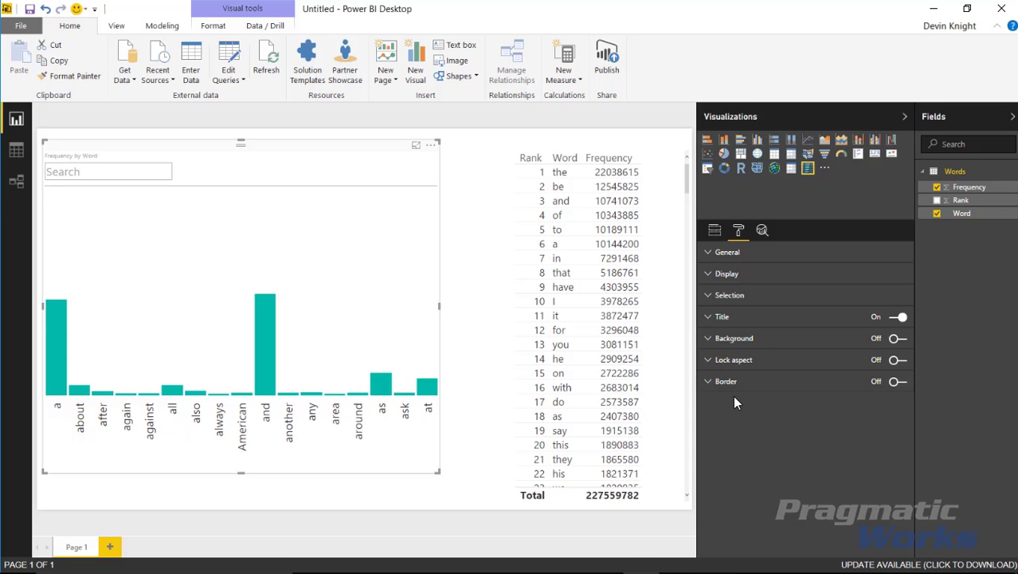
{"action": "left_click", "coordinate": [707, 319]}
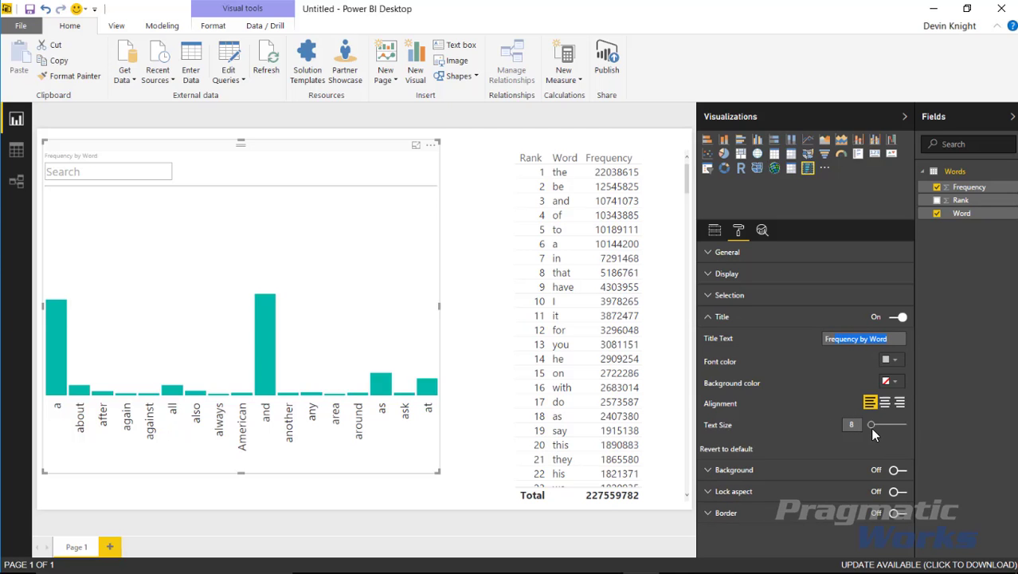
{"action": "left_click_drag", "start_coordinate": [872, 428], "coordinate": [878, 428]}
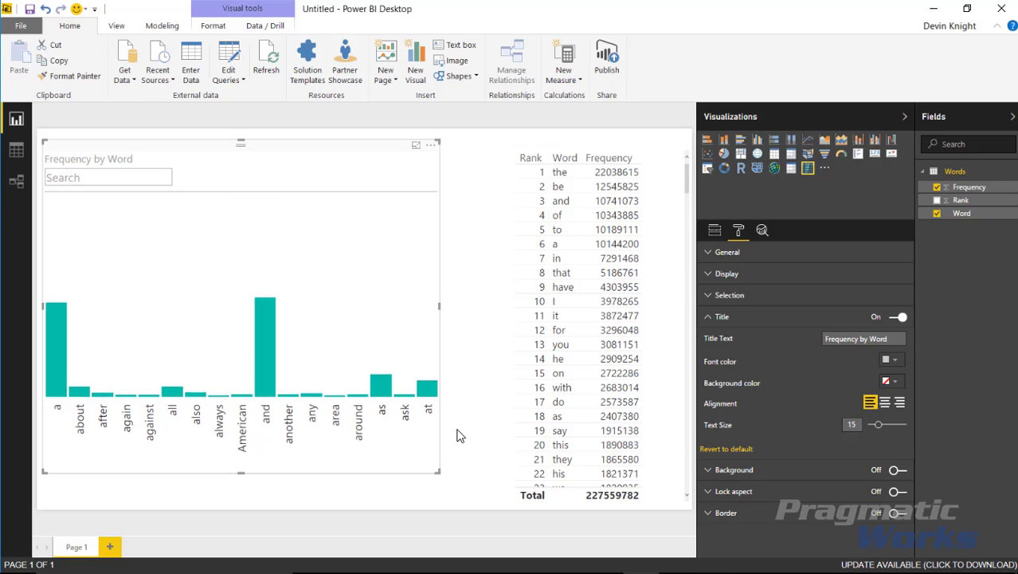
{"action": "left_click", "coordinate": [708, 317]}
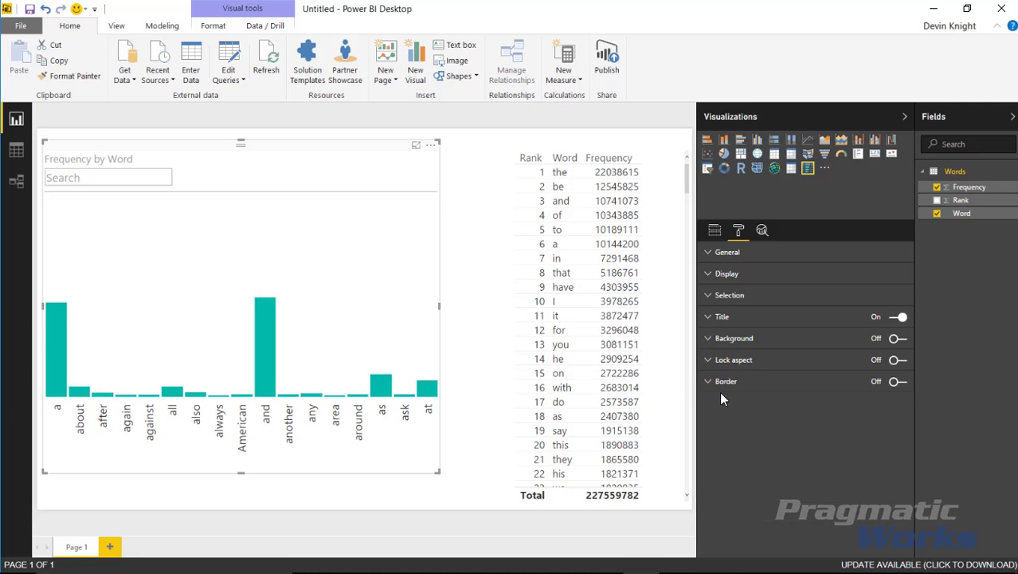